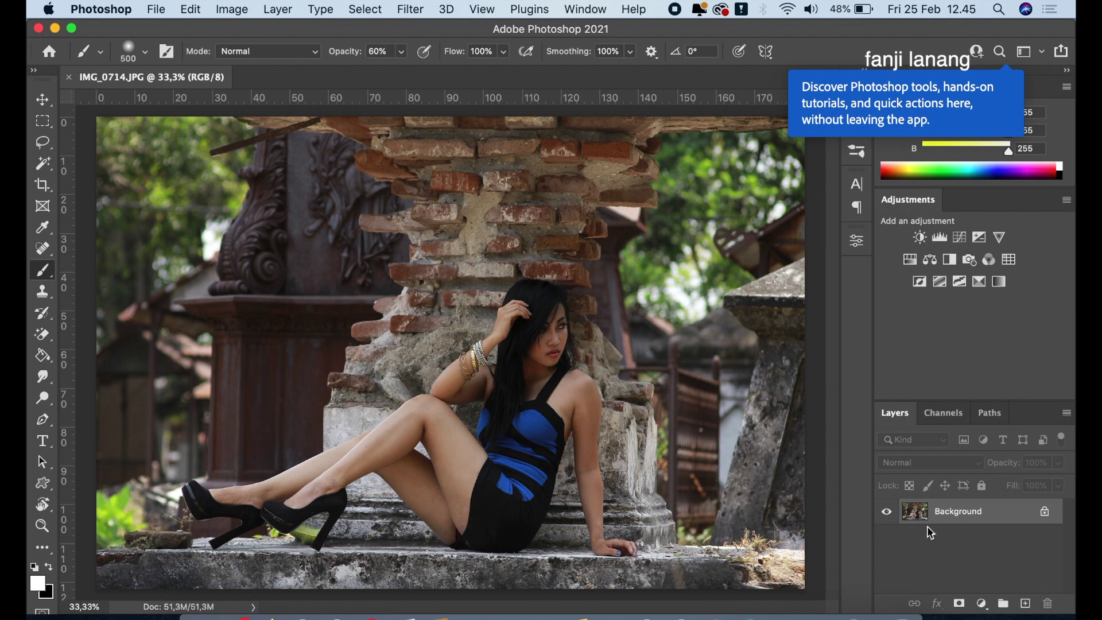
Duplicate the Background layer and apply Shadows/Highlights to the copy with a shadow amount of 35%.
left_click_drag(989, 514, 1025, 600)
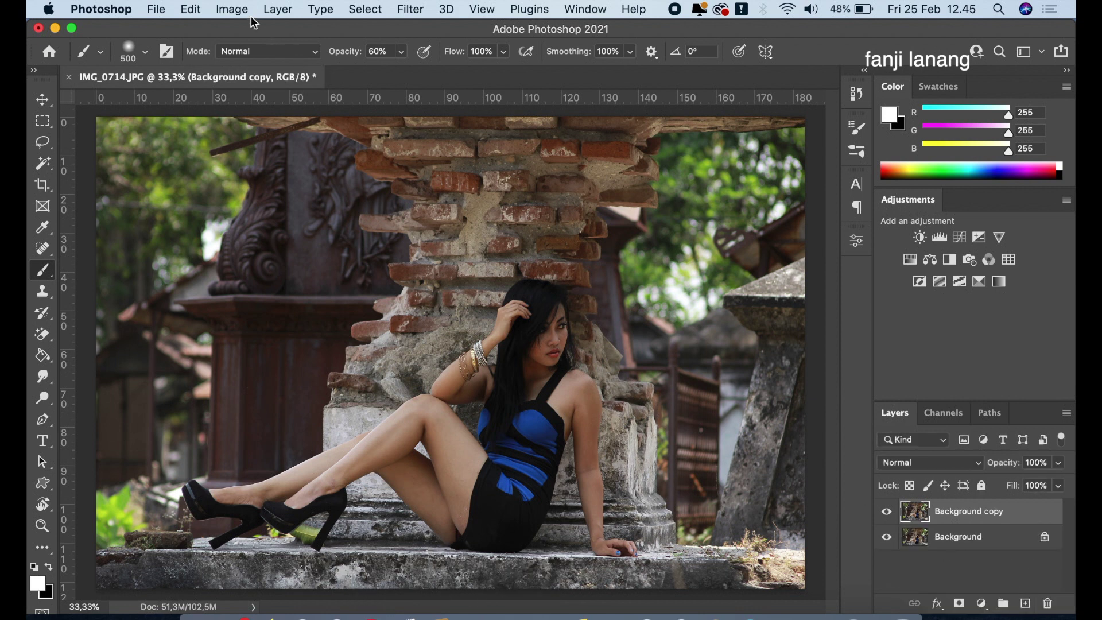
left_click(232, 10)
mouse_move(339, 54)
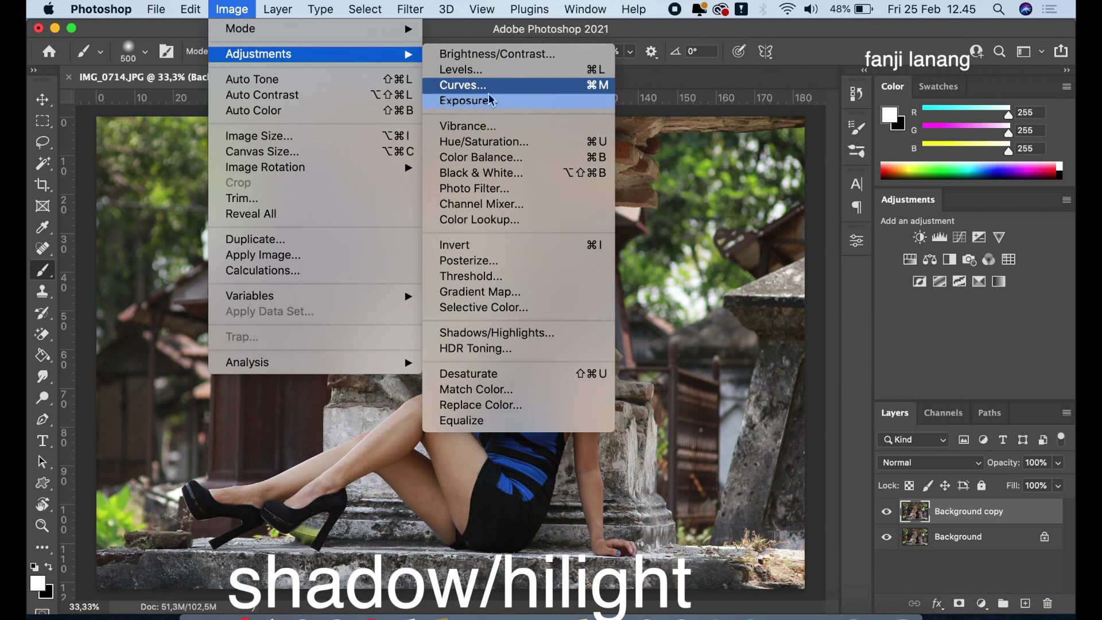
left_click(504, 334)
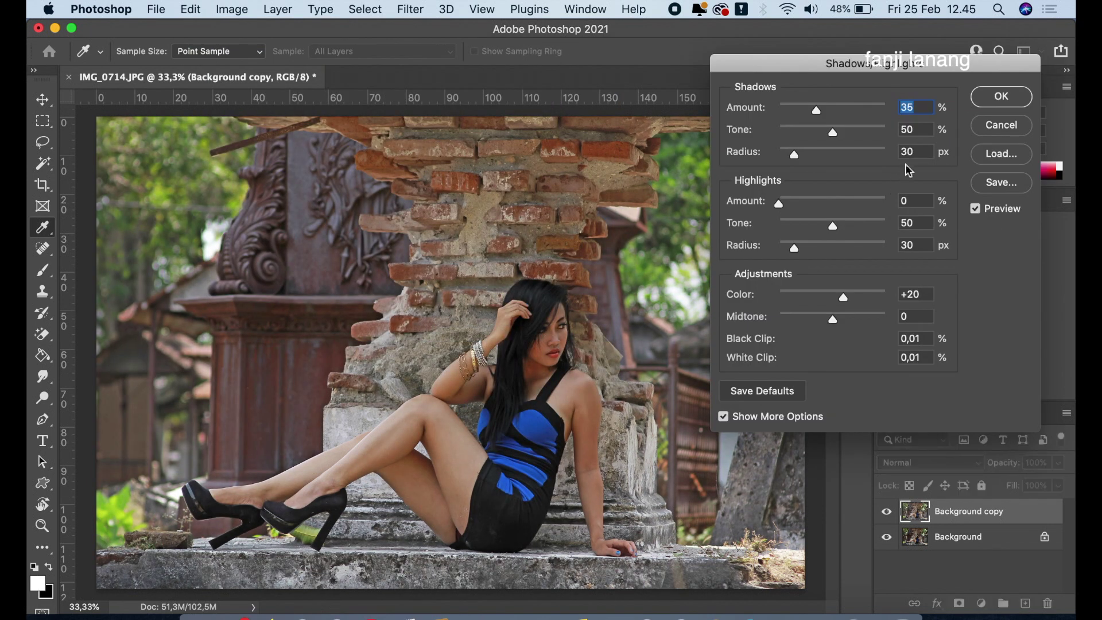
left_click(1002, 97)
key("b")
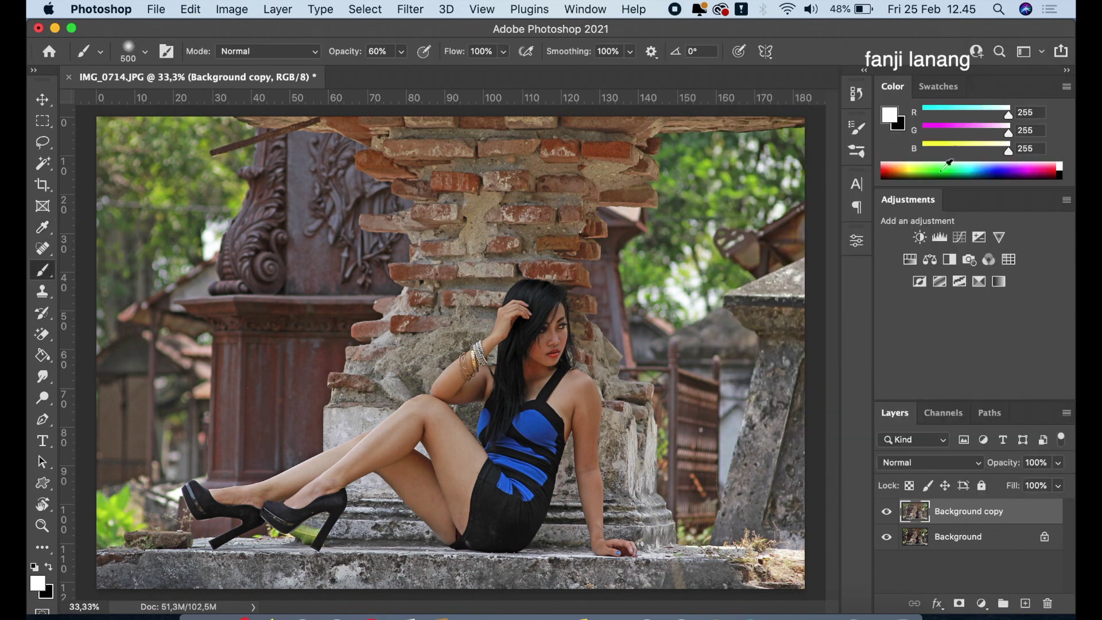
left_click(889, 512)
left_click(887, 512)
Add a layer mask to the Background copy layer and invert it to black.
left_click(960, 603)
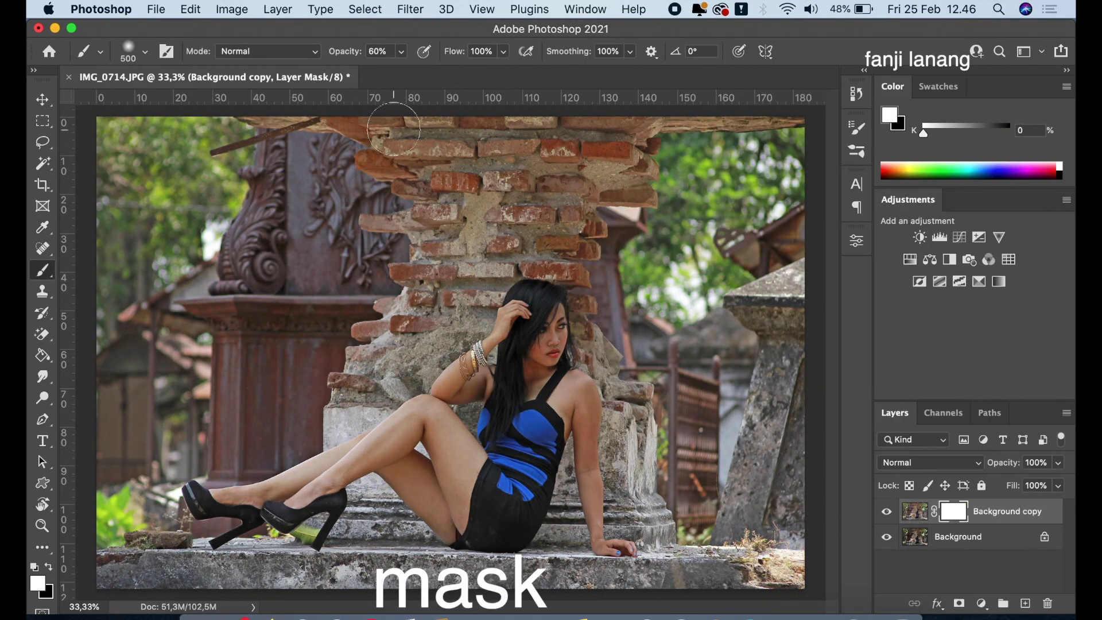
left_click(235, 10)
mouse_move(251, 30)
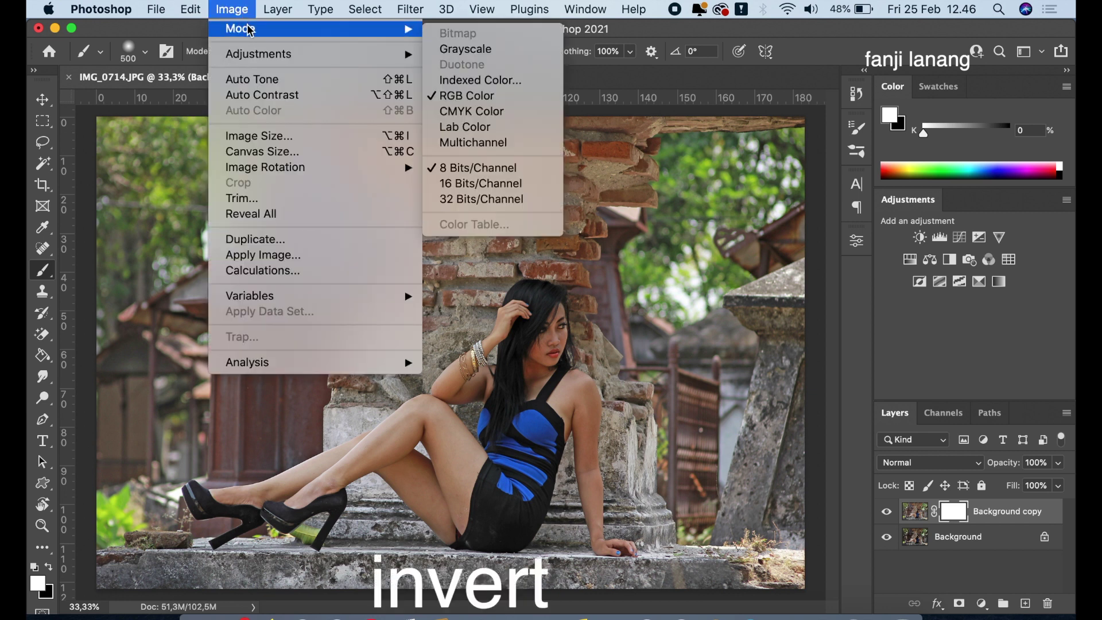
mouse_move(415, 58)
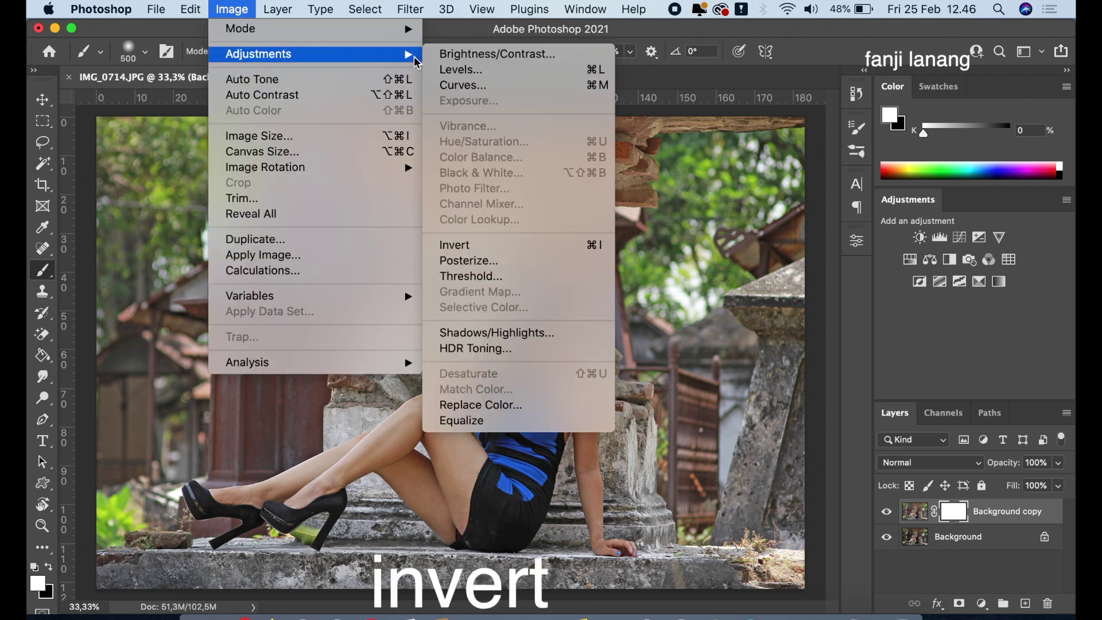
left_click(503, 244)
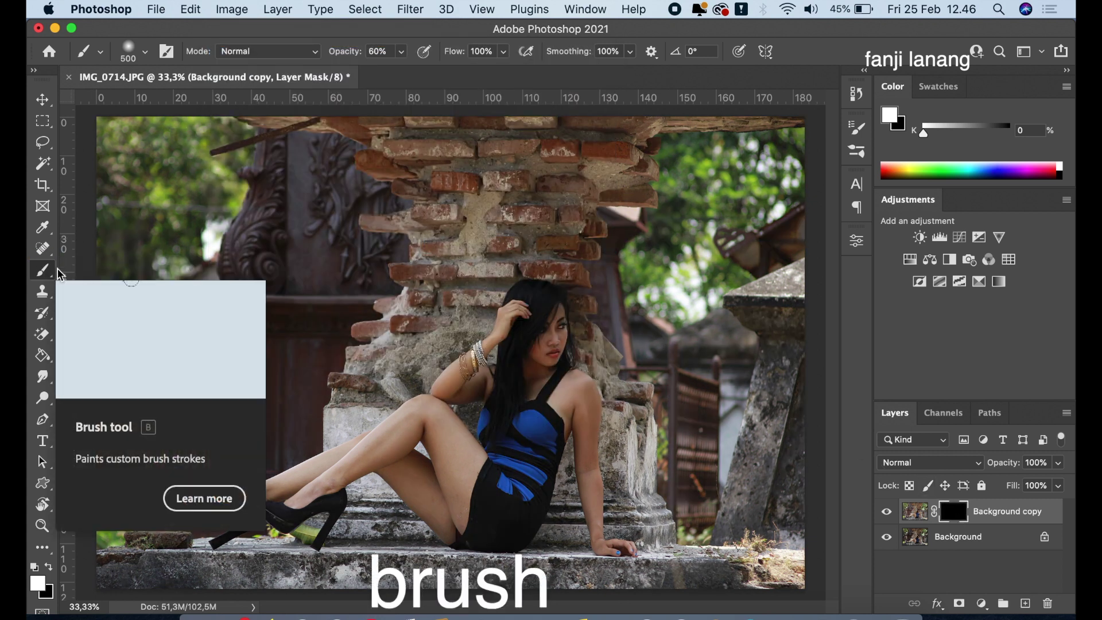
Brush white at 60% opacity over the woman's body and legs on the mask, touching up her torso at 100% opacity.
left_click(43, 100)
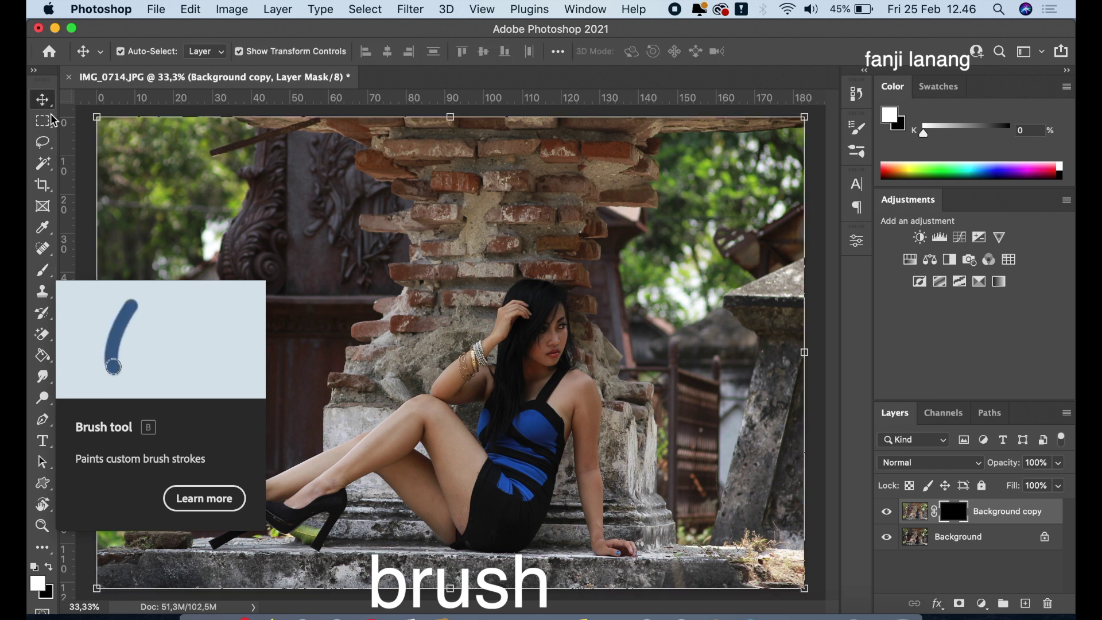
left_click(45, 272)
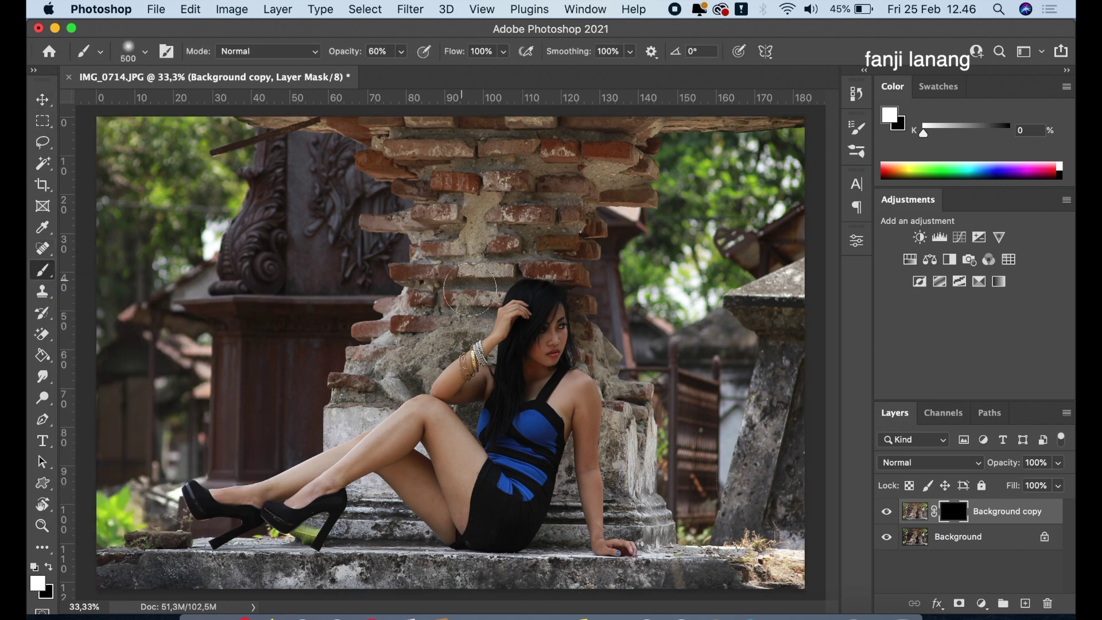
mouse_move(540, 321)
left_mouse_down()
mouse_move(539, 400)
mouse_move(538, 349)
mouse_move(521, 396)
mouse_move(524, 380)
mouse_move(452, 388)
mouse_move(485, 385)
mouse_move(497, 349)
mouse_move(566, 383)
mouse_move(602, 542)
mouse_move(618, 547)
mouse_move(600, 547)
mouse_move(594, 530)
mouse_move(580, 405)
mouse_move(486, 436)
mouse_move(415, 430)
mouse_move(286, 499)
mouse_move(196, 507)
mouse_move(232, 509)
mouse_move(403, 461)
mouse_move(462, 542)
mouse_move(451, 478)
mouse_move(421, 445)
left_mouse_up()
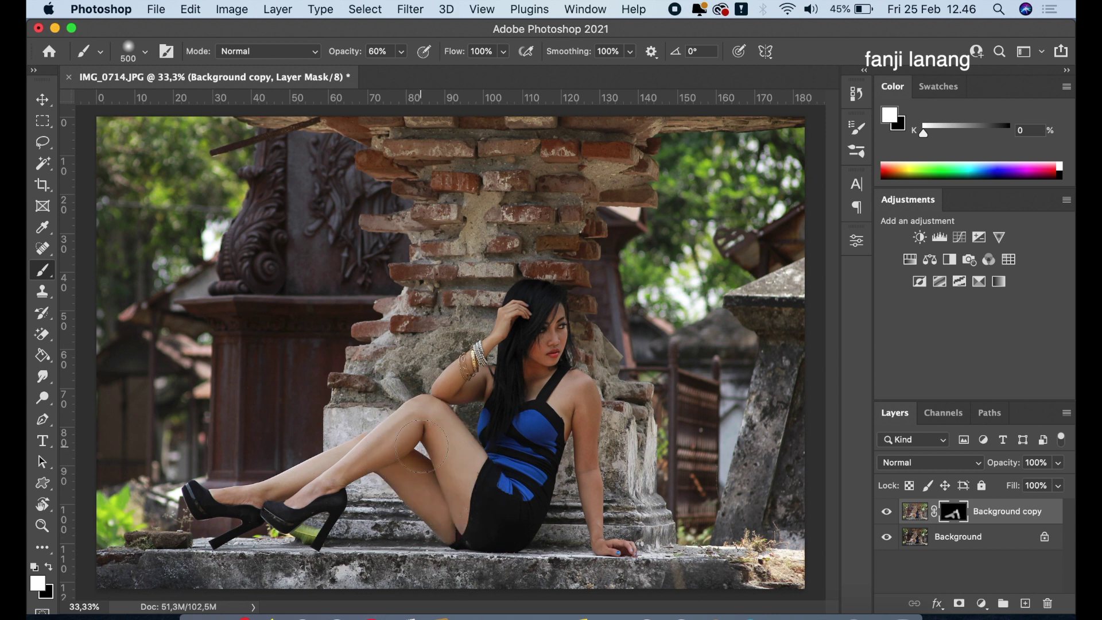
key("0")
mouse_move(541, 388)
left_mouse_down()
mouse_move(571, 388)
mouse_move(542, 388)
left_mouse_up()
left_click(887, 511)
left_click(887, 511)
Create a new layer and dab soft white fog spots at 100% opacity over the background by the woman's heels.
left_click(1025, 603)
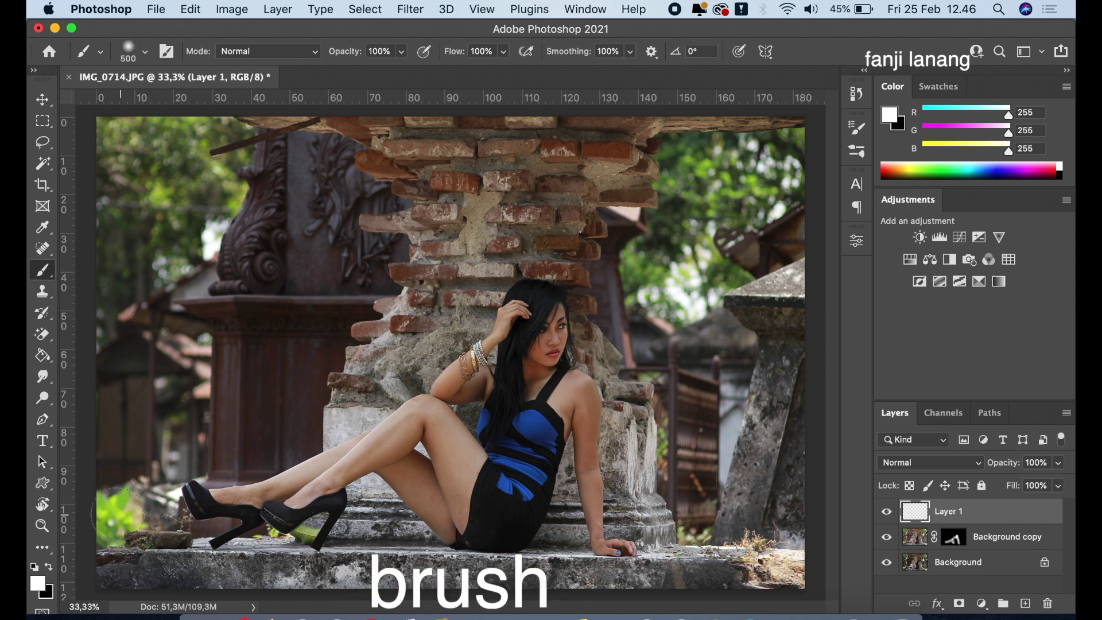
left_click_drag(117, 513, 109, 513)
left_click(126, 465)
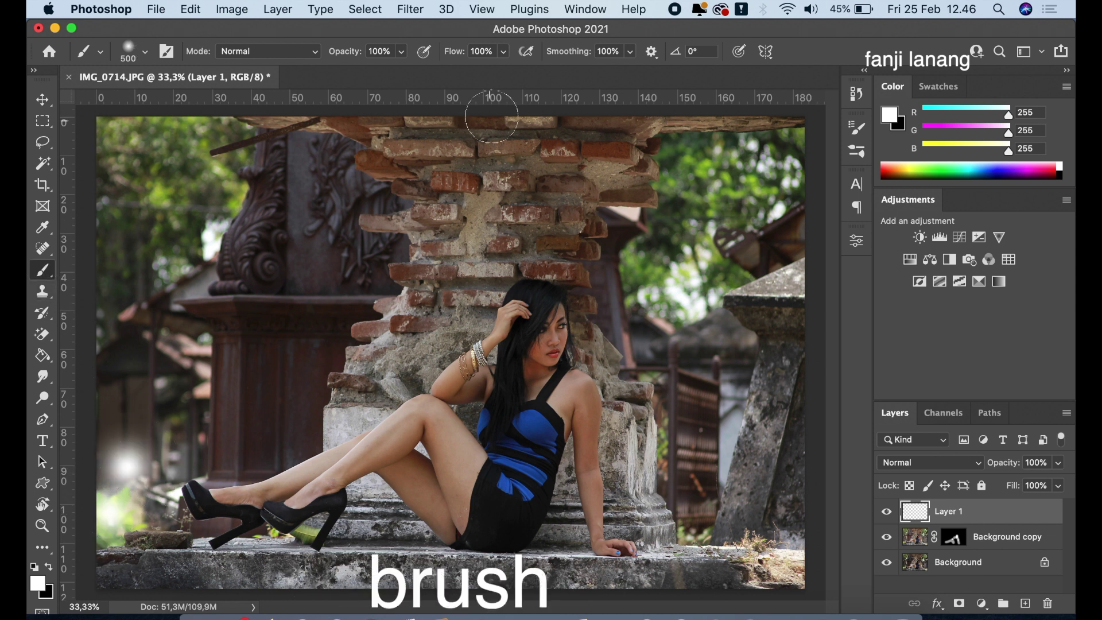
Set the brush opacity to 70% and dab white fog spots across the background above the woman's feet.
left_click(401, 51)
left_click_drag(393, 68, 379, 72)
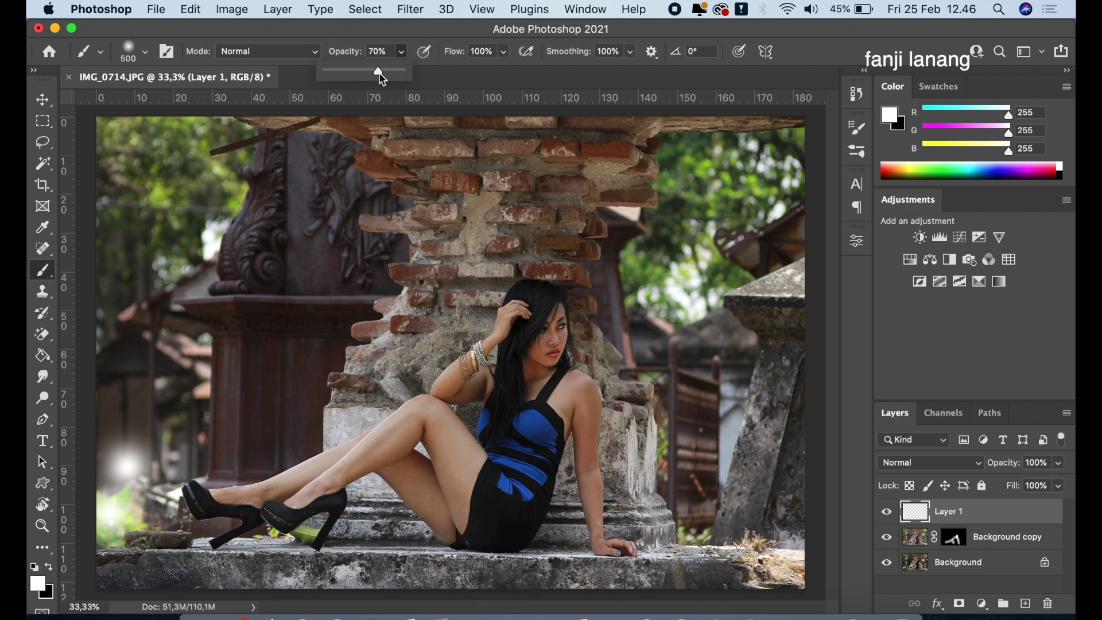
left_click(186, 458)
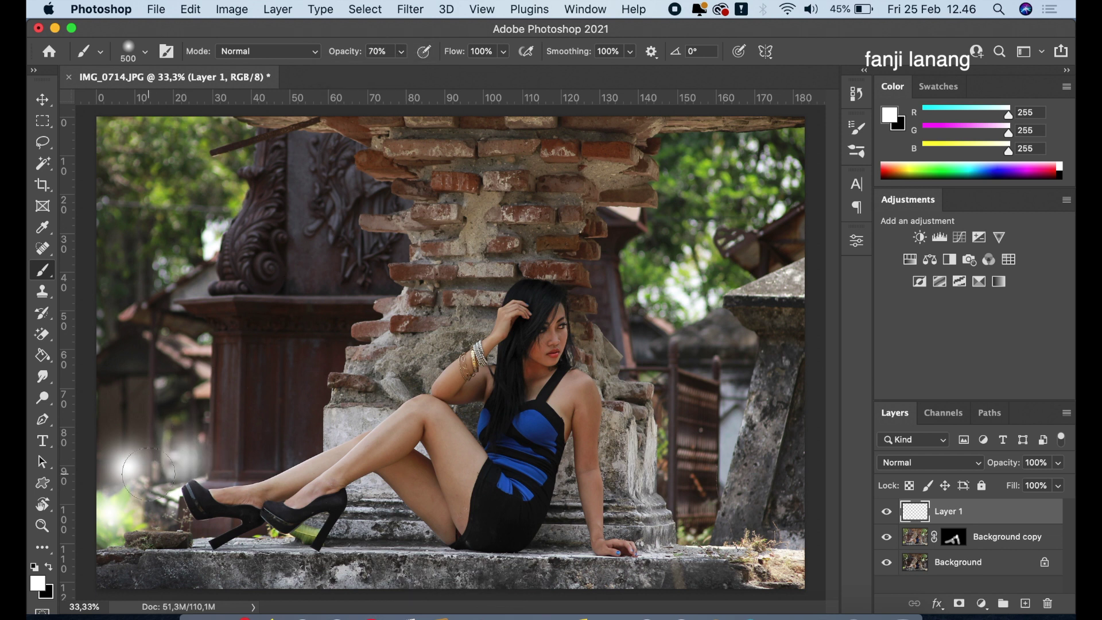
left_click(114, 419)
left_click(181, 413)
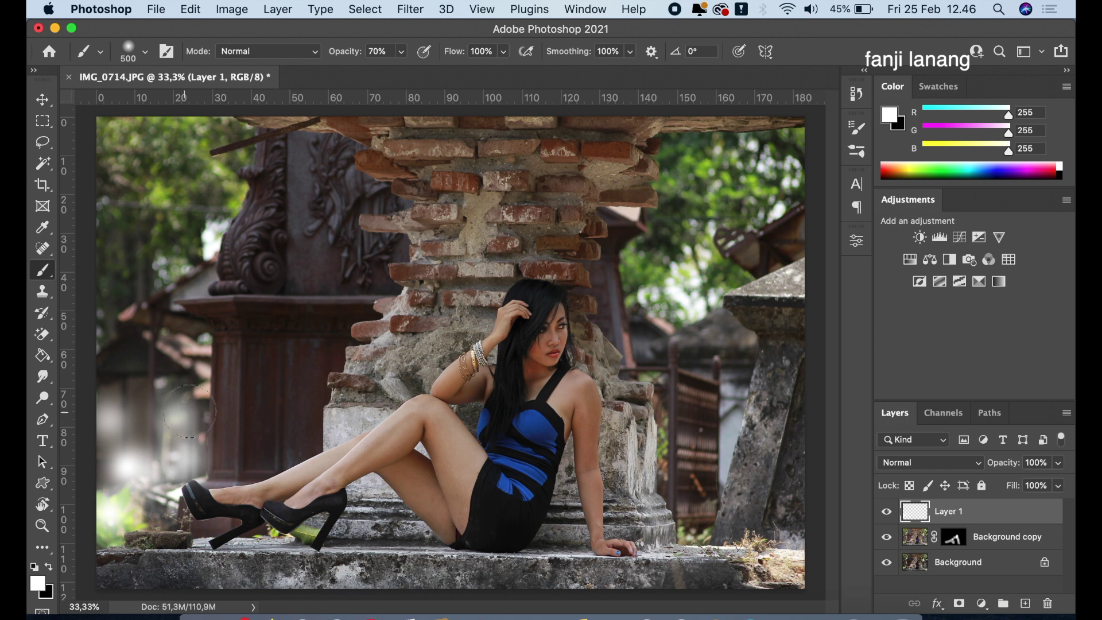
left_click(304, 421)
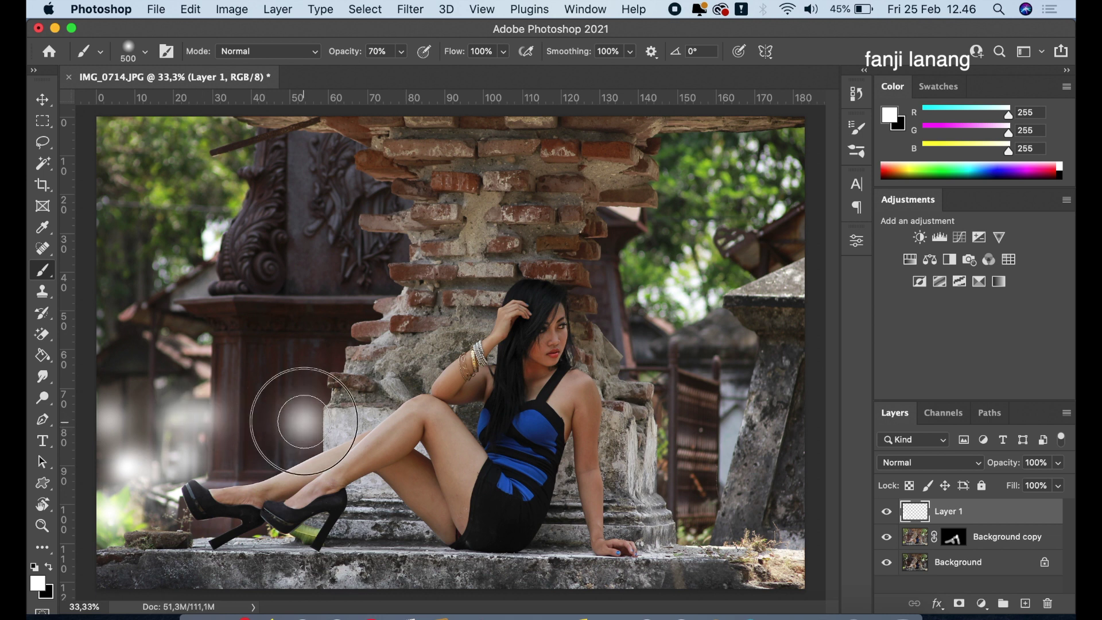
left_click(178, 353)
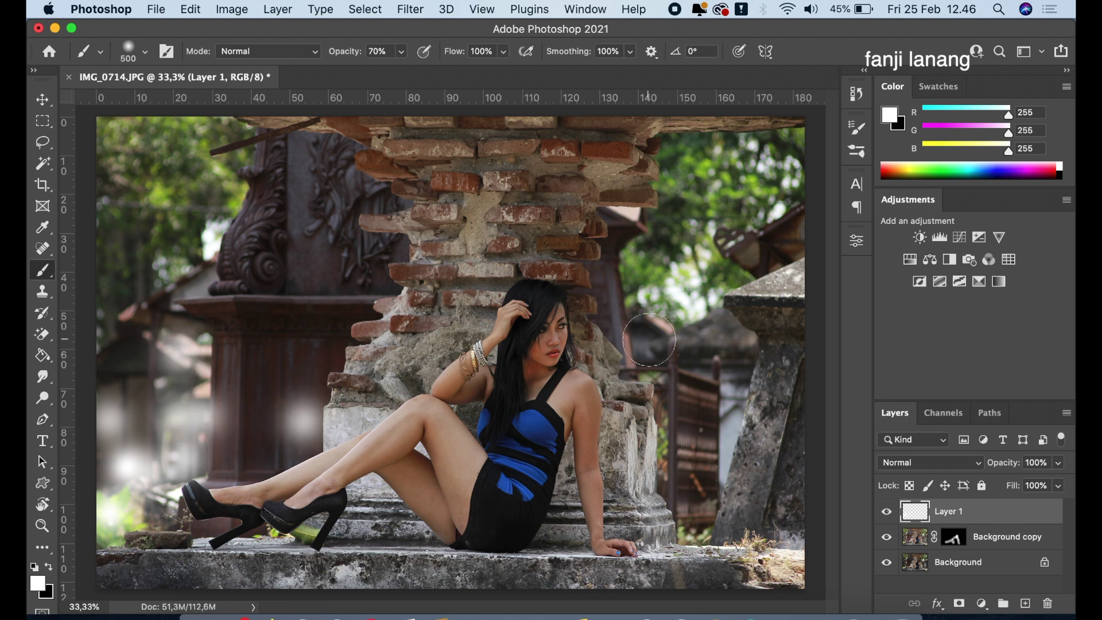
Dab white fog spots over the fence and background between the brick column and the leaning stone pillar.
left_click(650, 340)
left_click(676, 394)
left_click(678, 497)
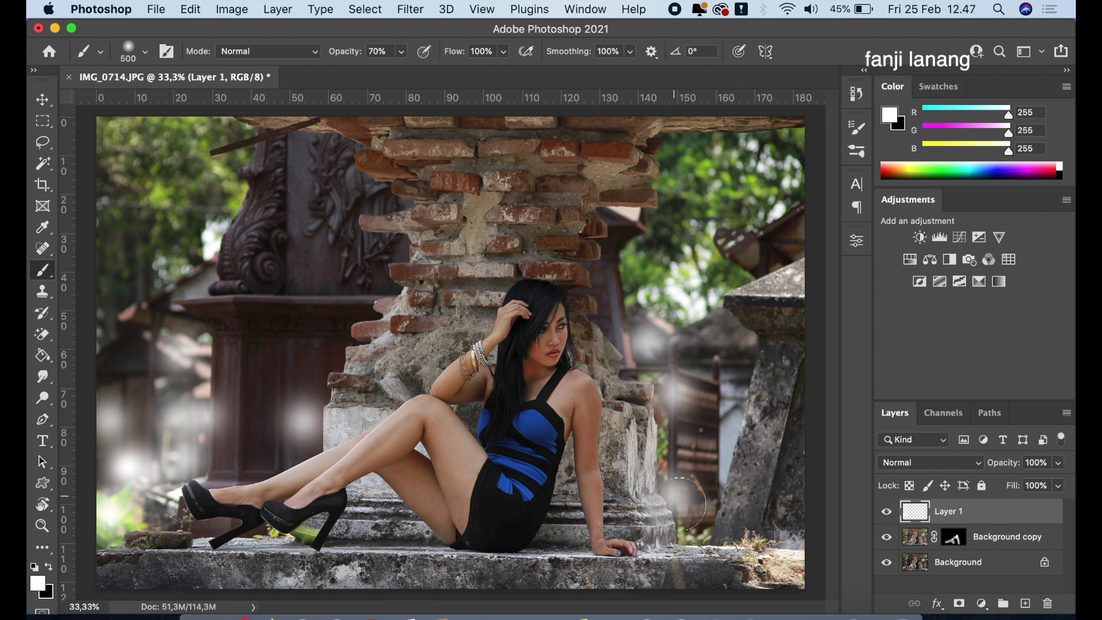
left_click(696, 531)
left_click(718, 484)
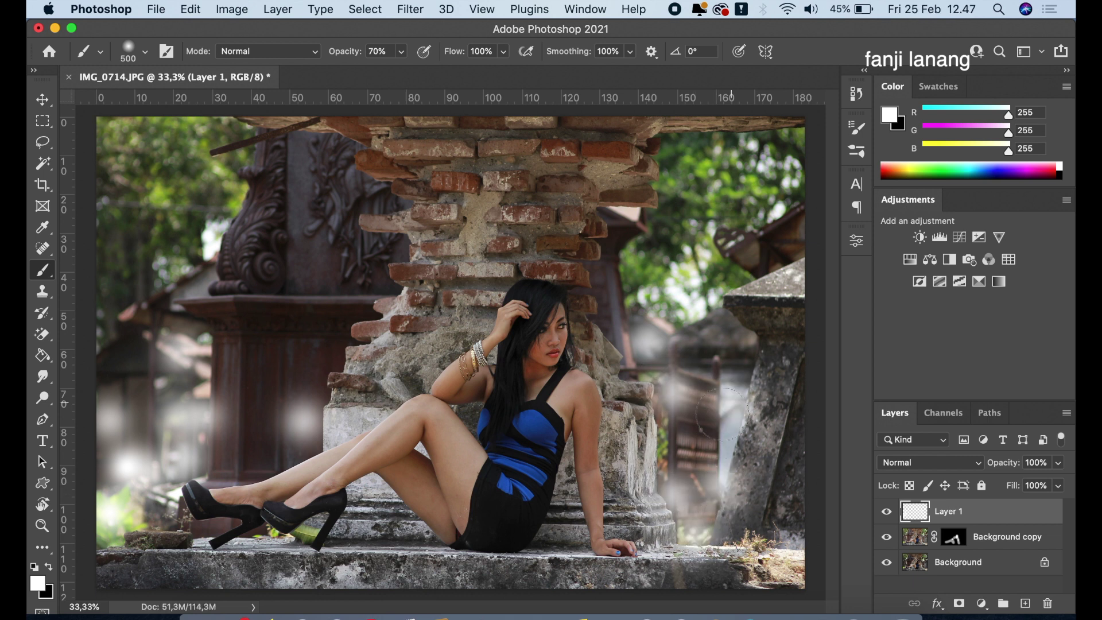
left_click(696, 441)
left_click(666, 443)
left_click(723, 440)
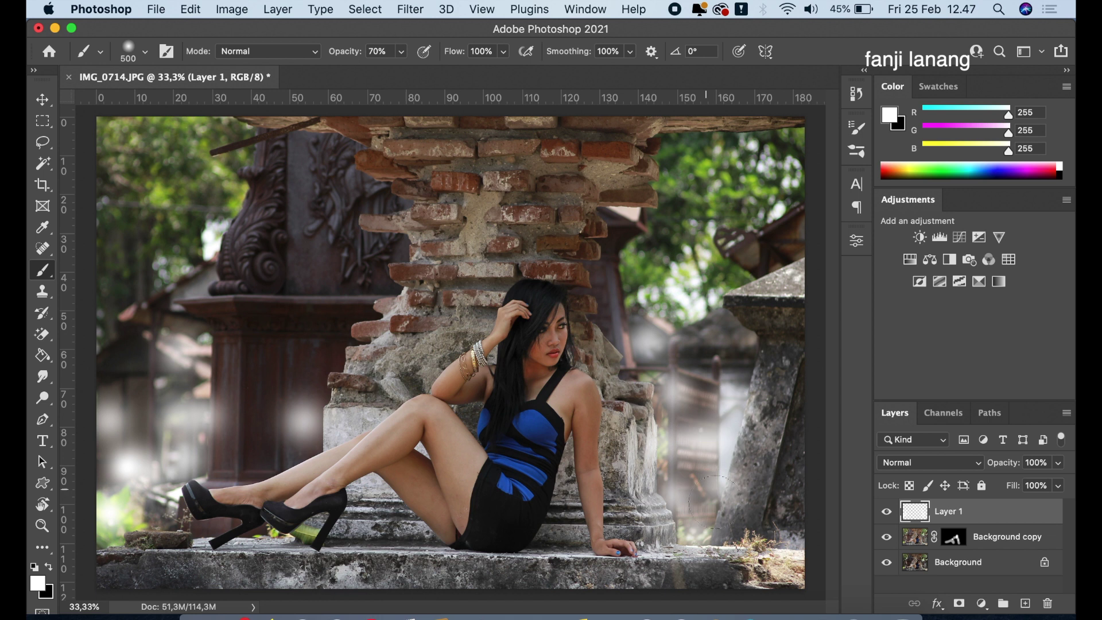
Dab white fog spots at both ends of the stone ledge.
left_click(771, 537)
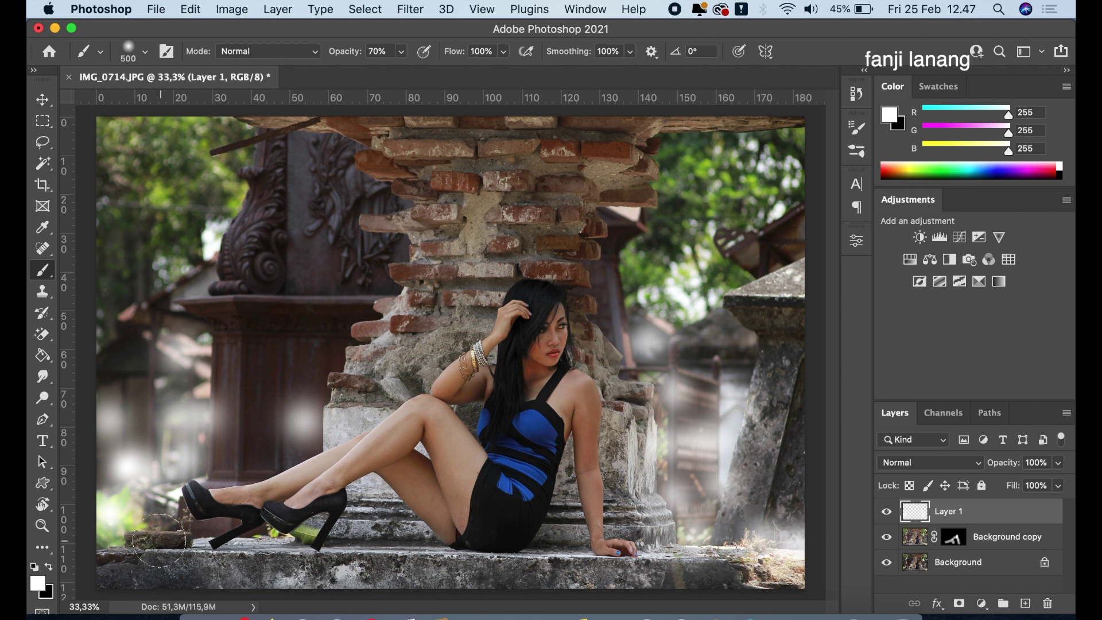
left_click(138, 542)
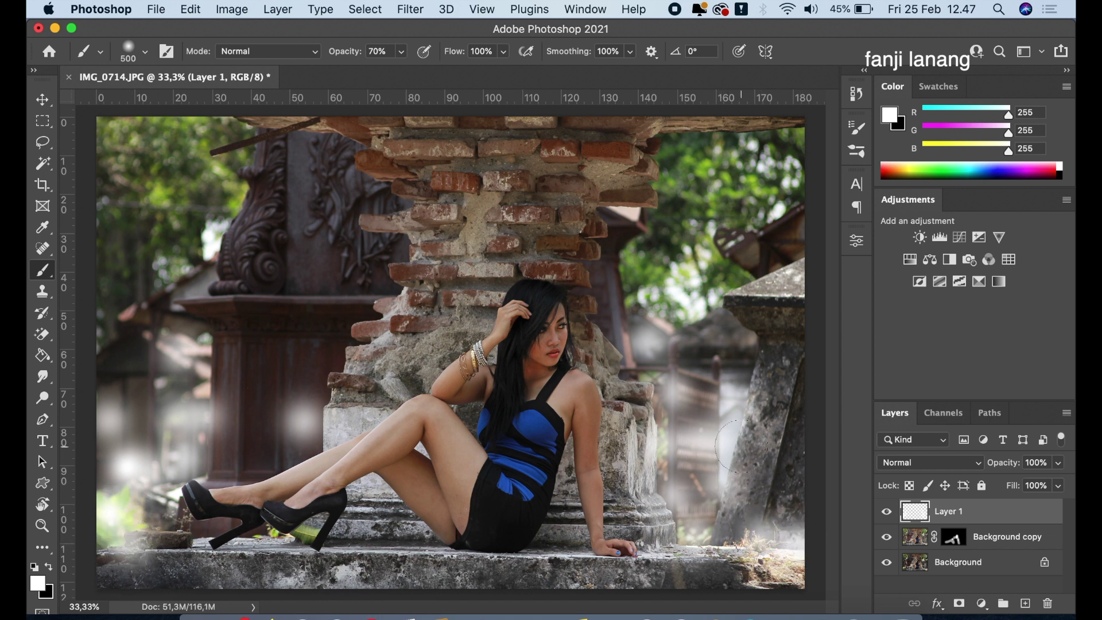
left_click(145, 579)
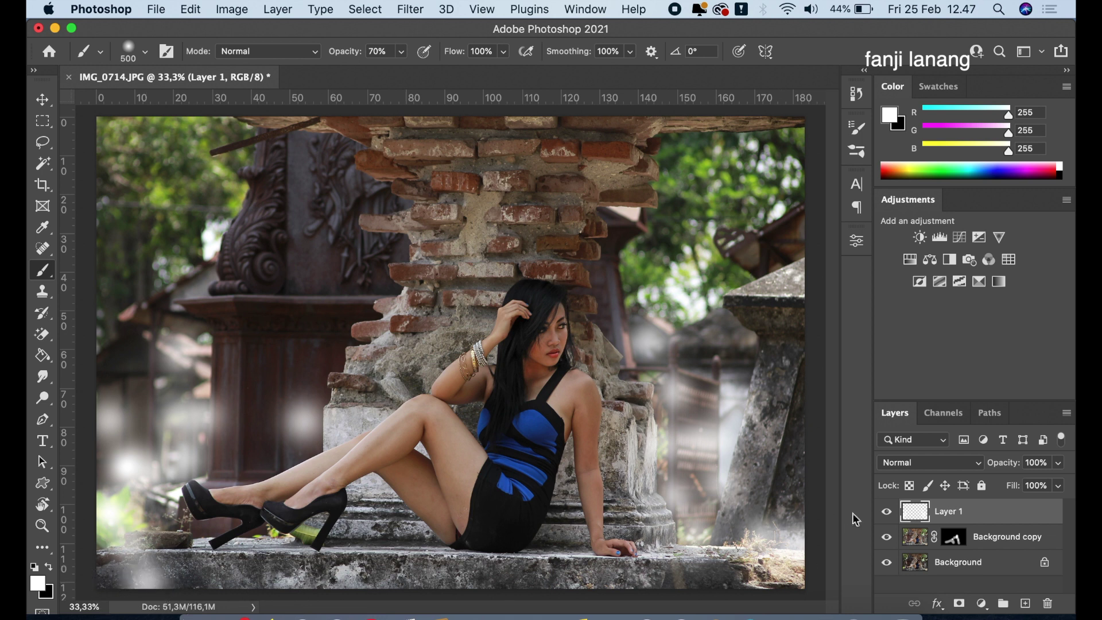
Apply a Gaussian Blur with a radius of 82.5 pixels to the fog layer and compare the image with and without it.
left_click(398, 8)
mouse_move(549, 229)
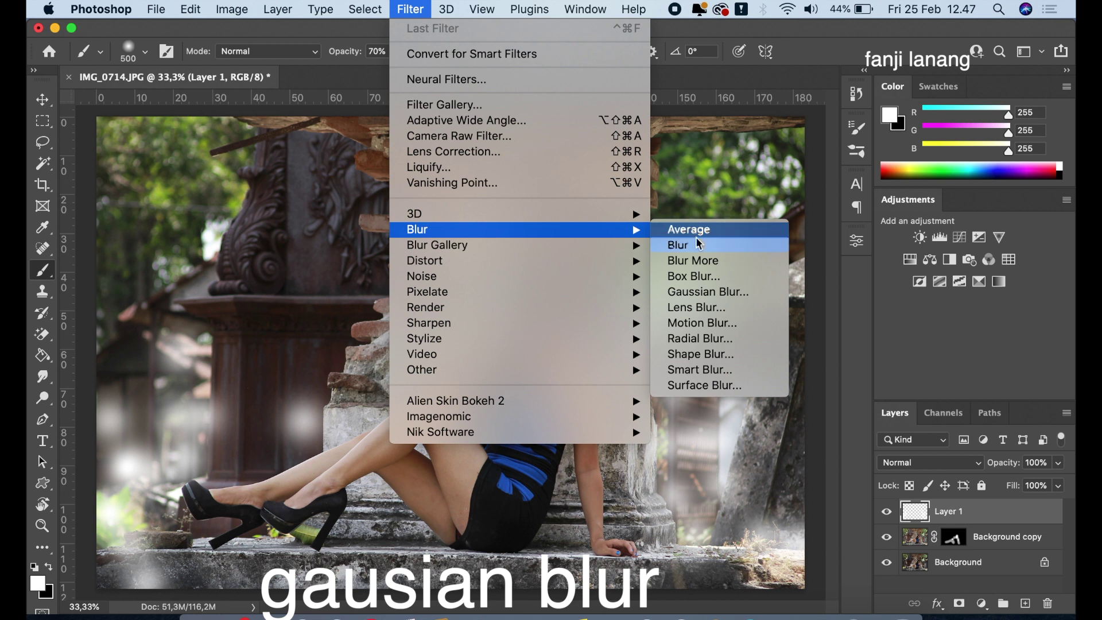
left_click(708, 291)
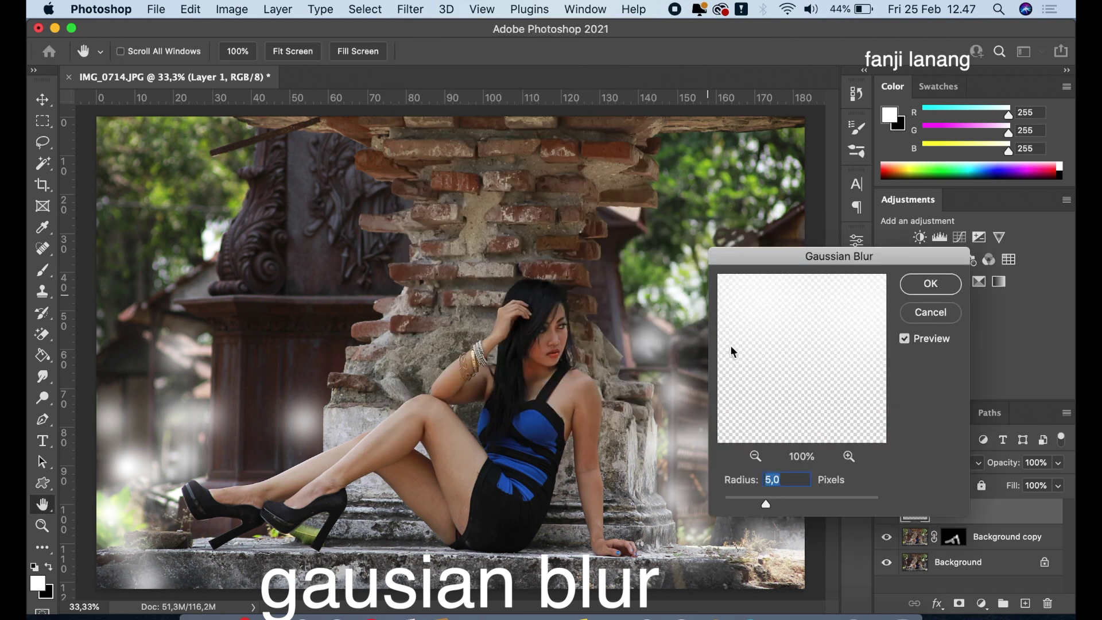
left_click(780, 503)
left_click(800, 507)
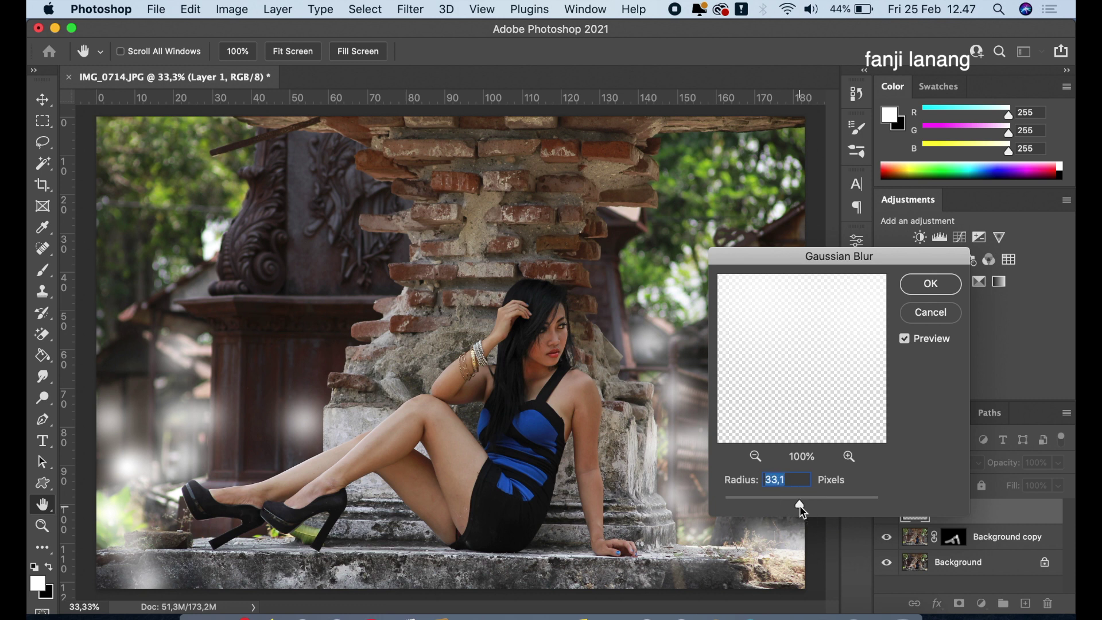
left_click_drag(800, 505, 810, 507)
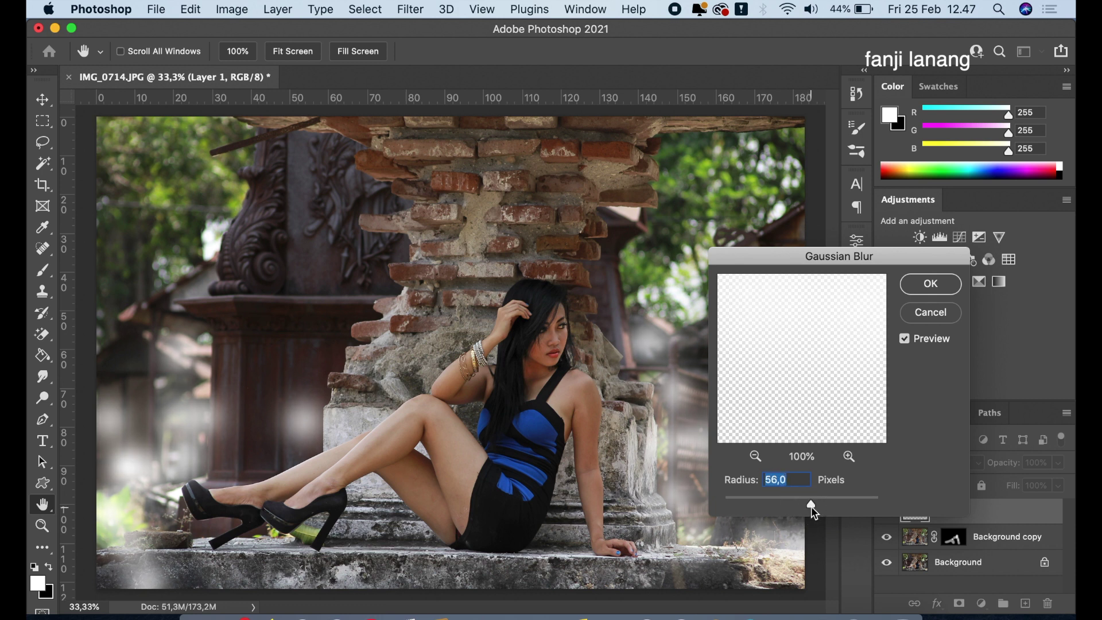
left_click(818, 507)
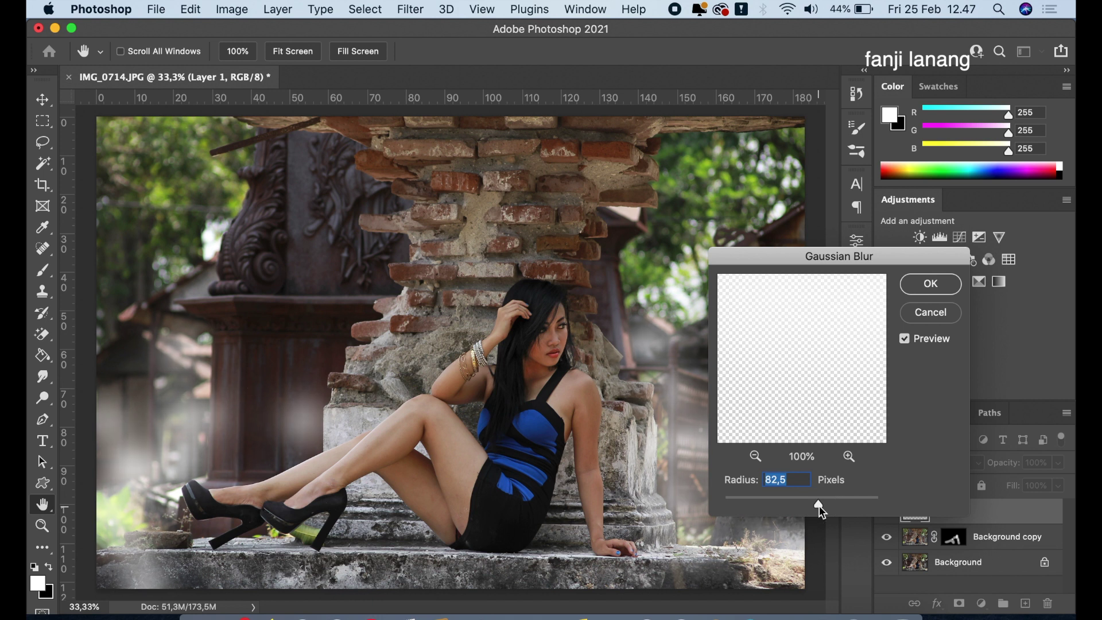
left_click(930, 284)
key("b")
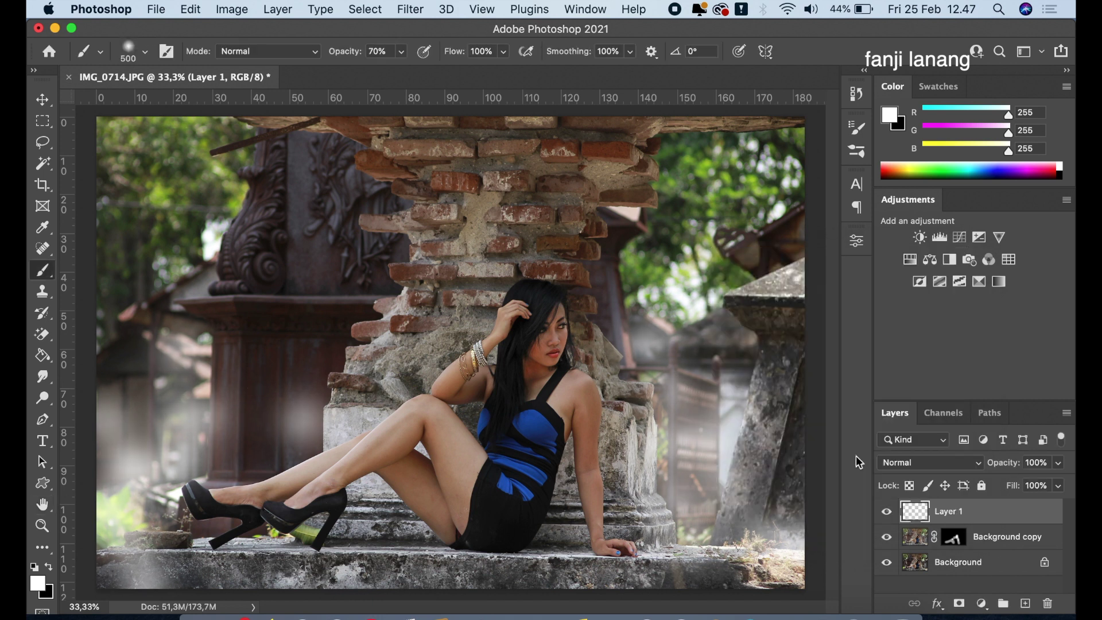
left_click(886, 512)
left_click(887, 514)
Add a blank layer above the fog layer and fill it with the merged image using Apply Image with Normal blending.
left_click(1025, 604)
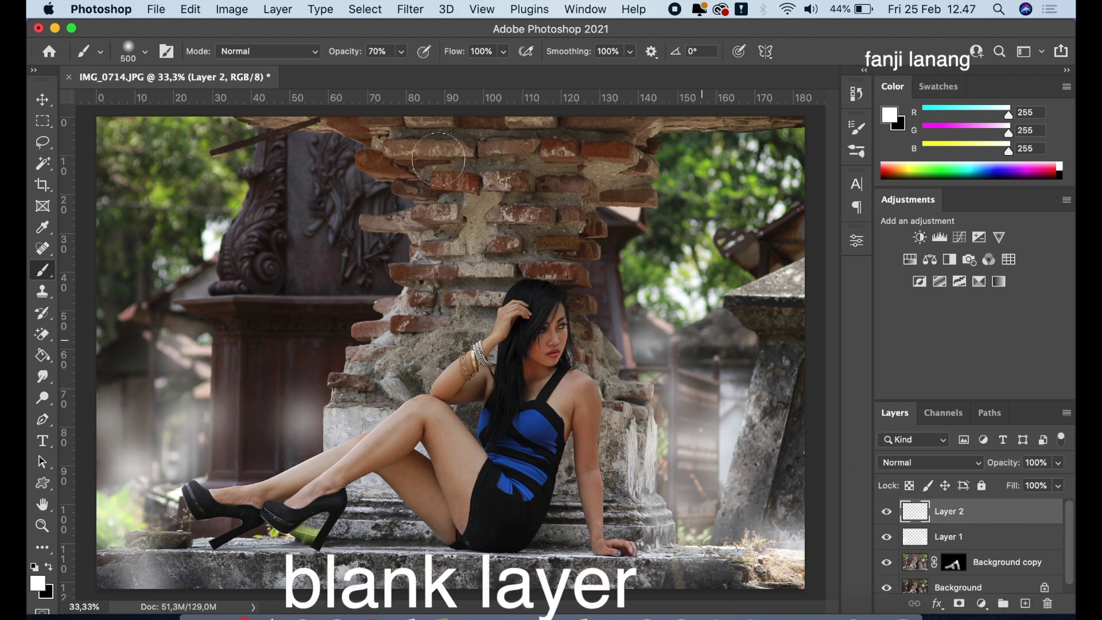
left_click(234, 10)
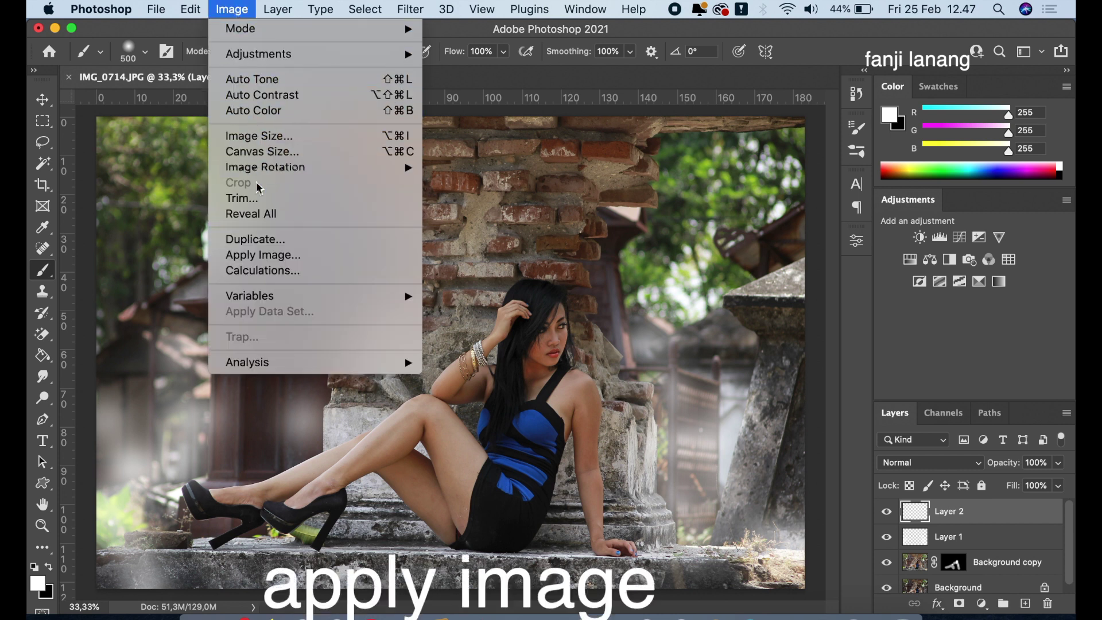
left_click(269, 254)
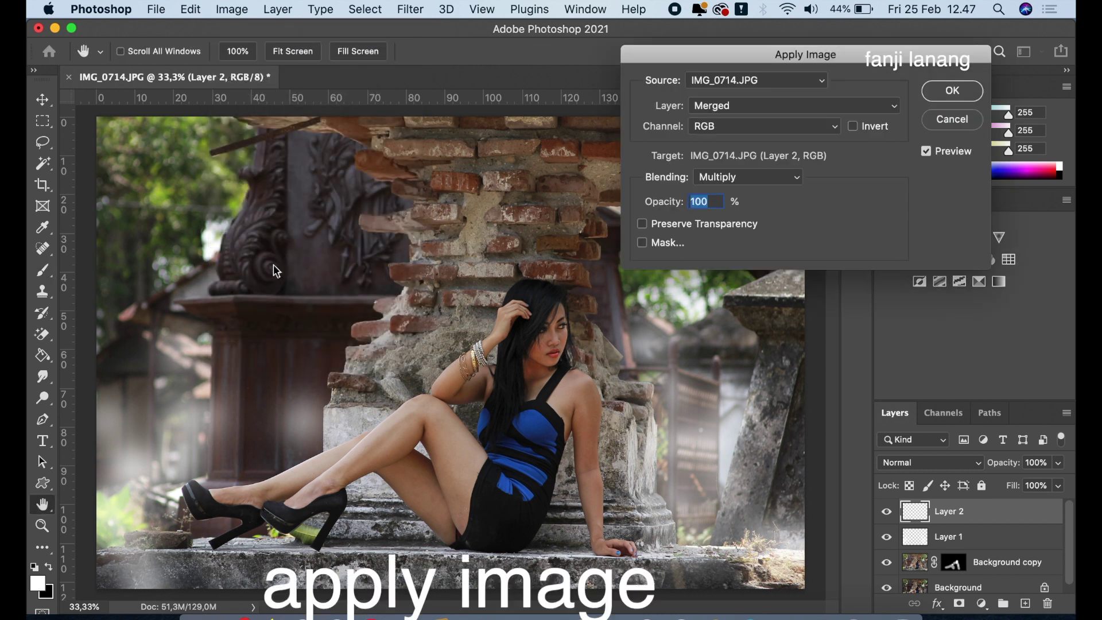
left_click(717, 183)
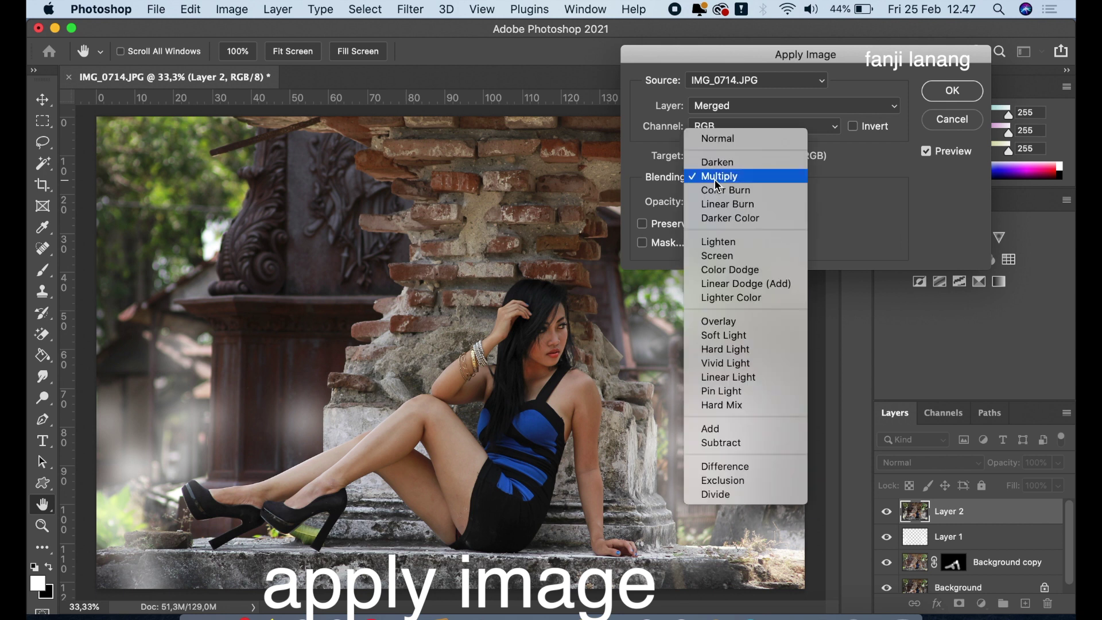
left_click(722, 140)
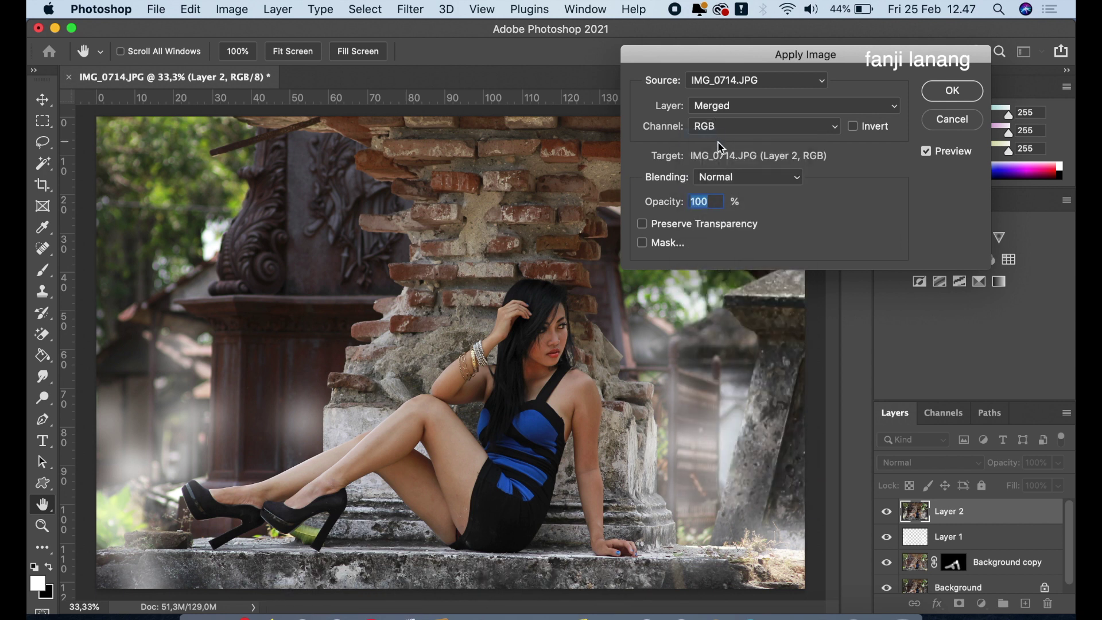
left_click(956, 90)
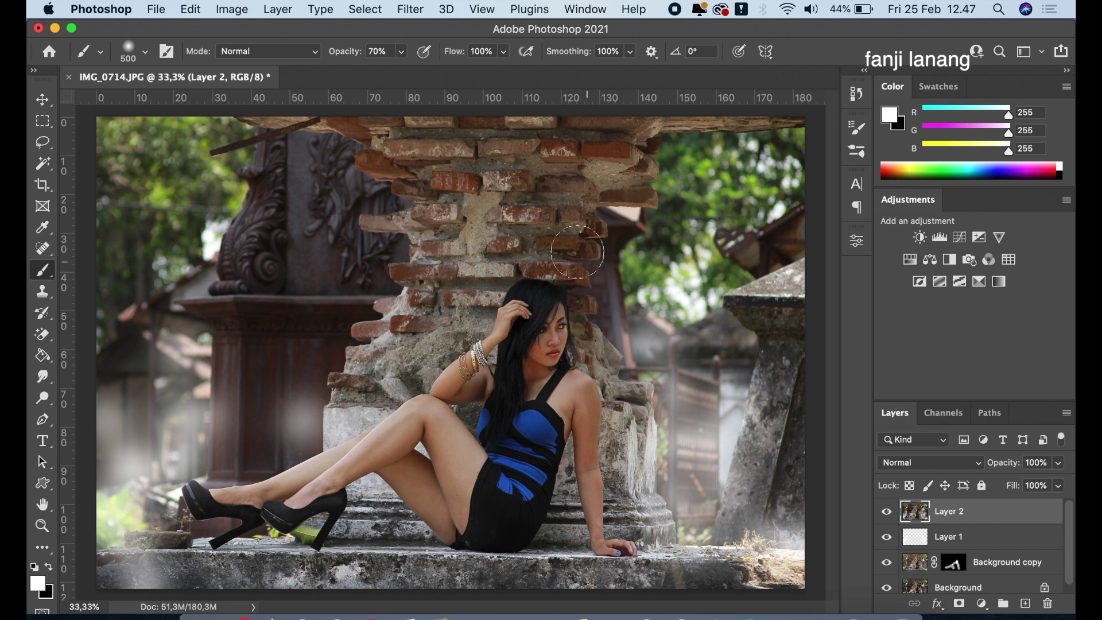
In the Camera Raw Filter, set Exposure to -0.40, Highlights to -60, Shadows to +100, Texture to +5 and Clarity to +10.
left_click(409, 10)
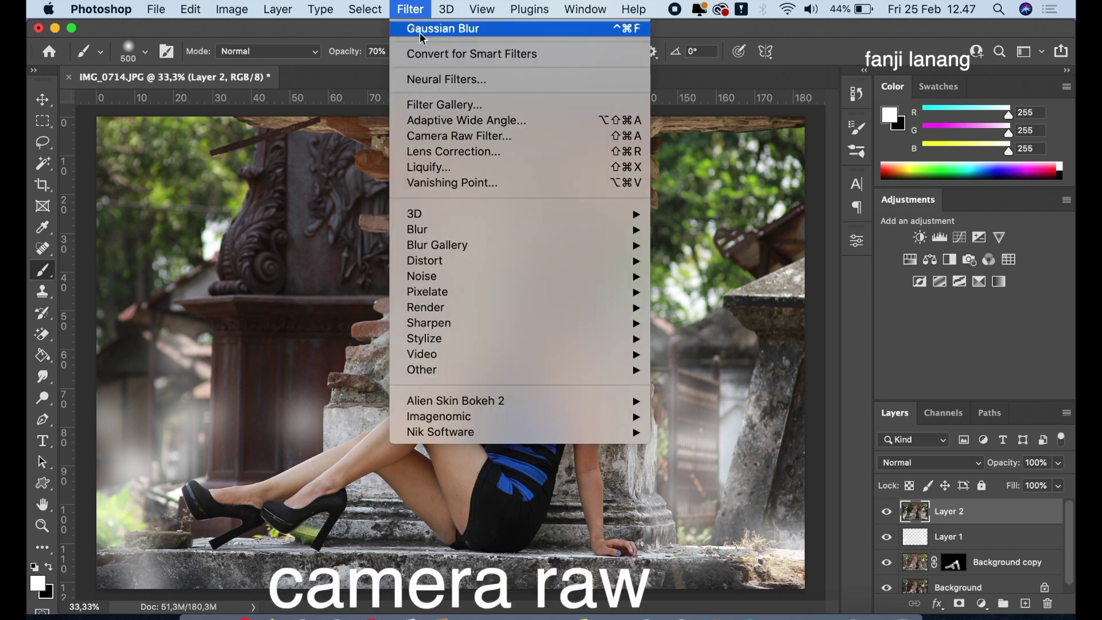
left_click(449, 137)
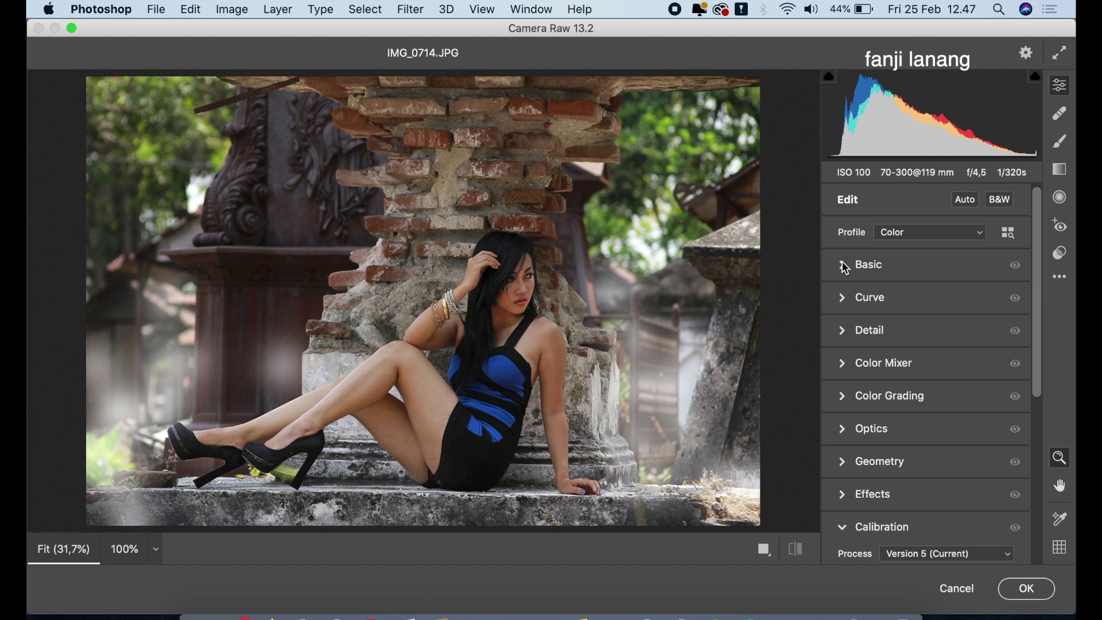
left_click(849, 267)
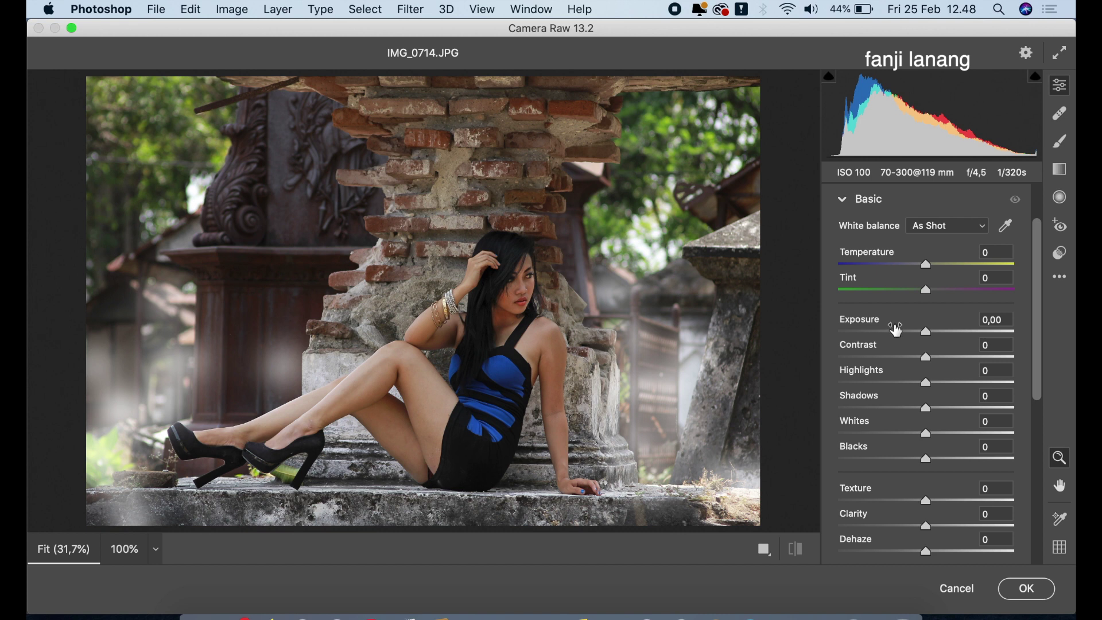
left_click_drag(926, 339, 921, 342)
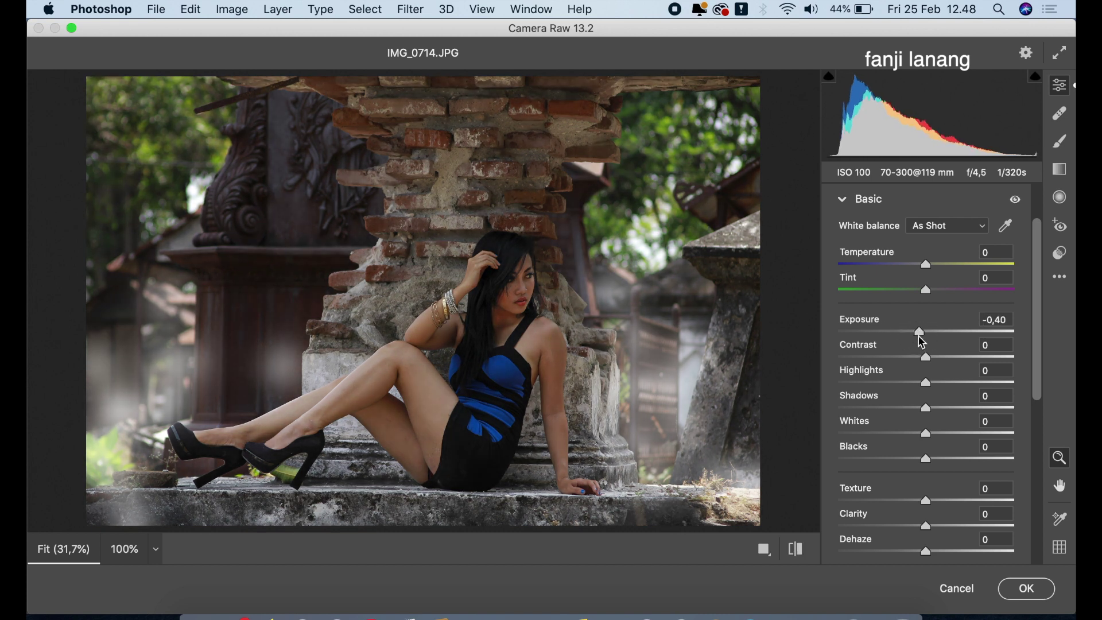
left_click_drag(889, 382, 871, 381)
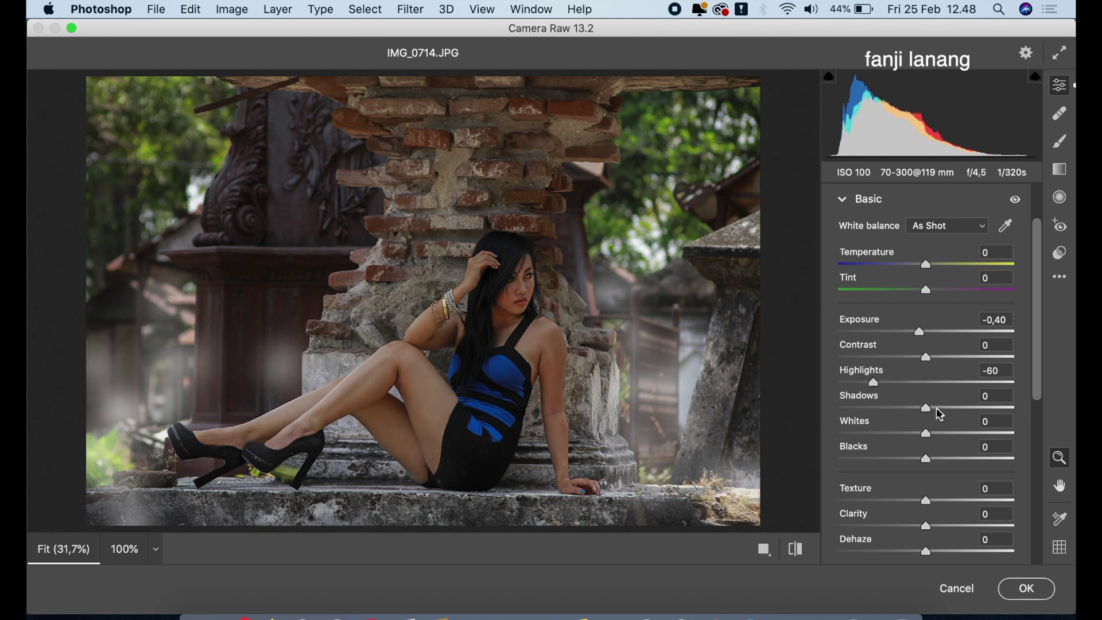
left_click_drag(942, 414, 1074, 409)
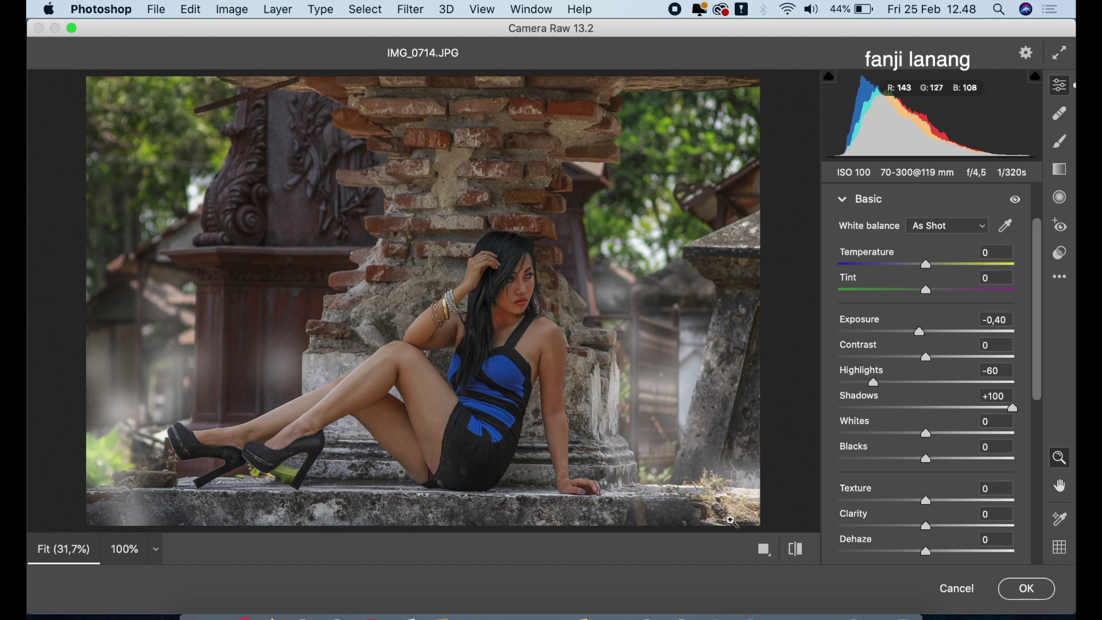
left_click_drag(924, 502, 937, 532)
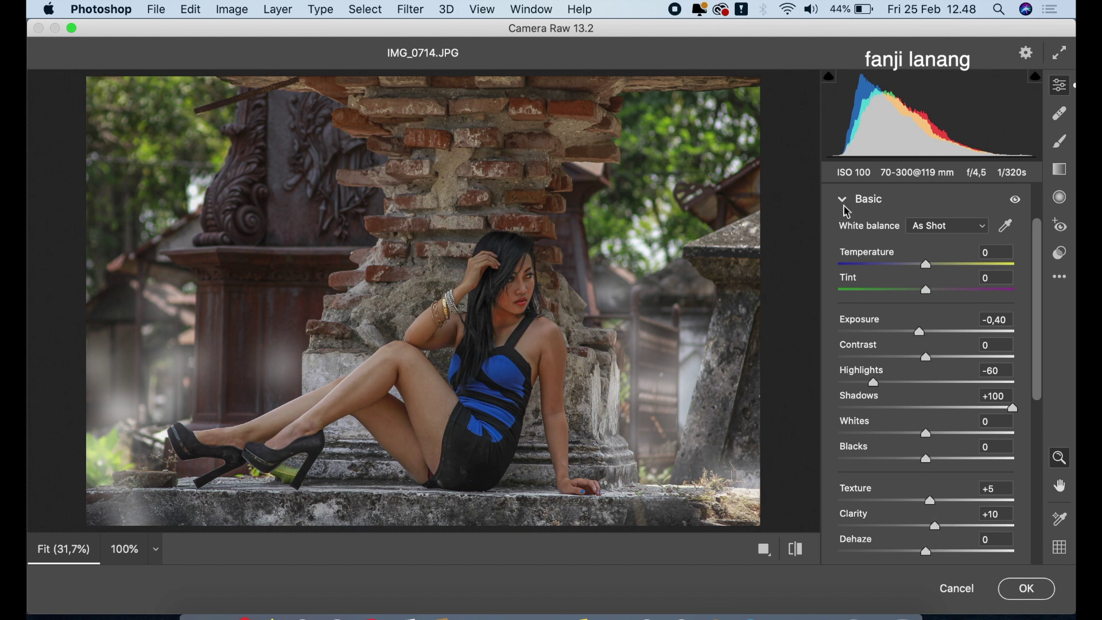
left_click(843, 201)
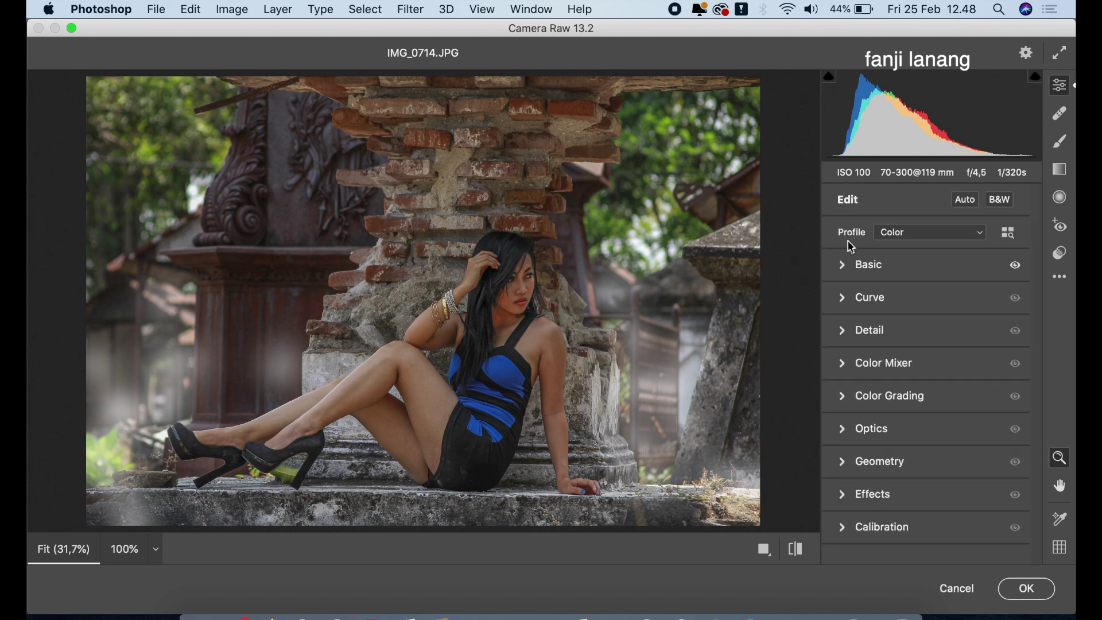
Reshape the blue channel's point curve, setting the black point's output to 6 and the white point's output to 235.
left_click(843, 299)
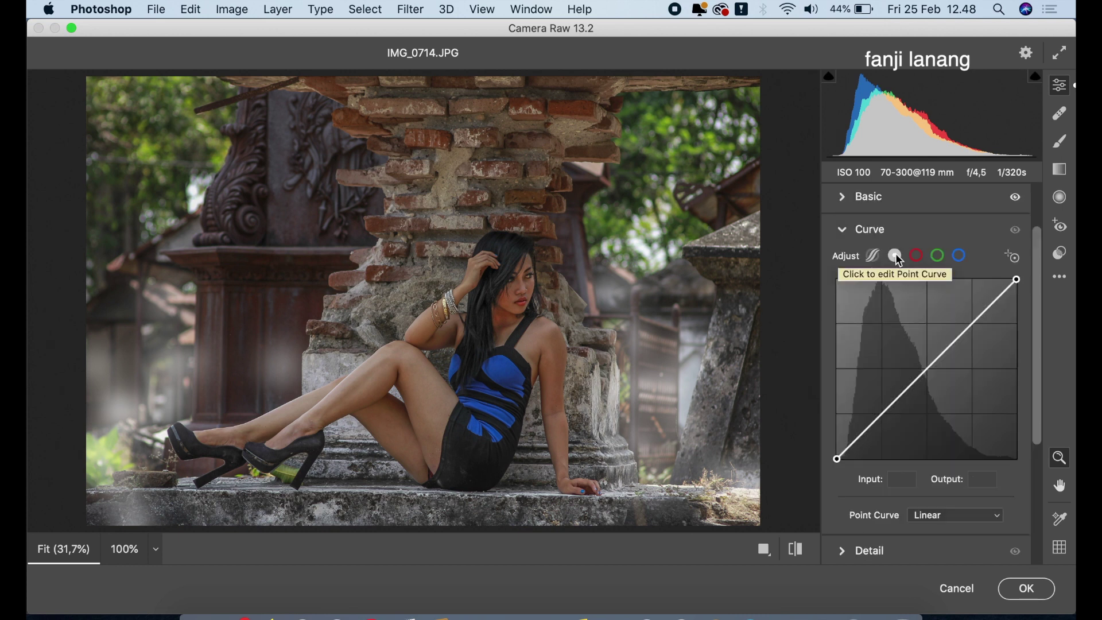
left_click(959, 256)
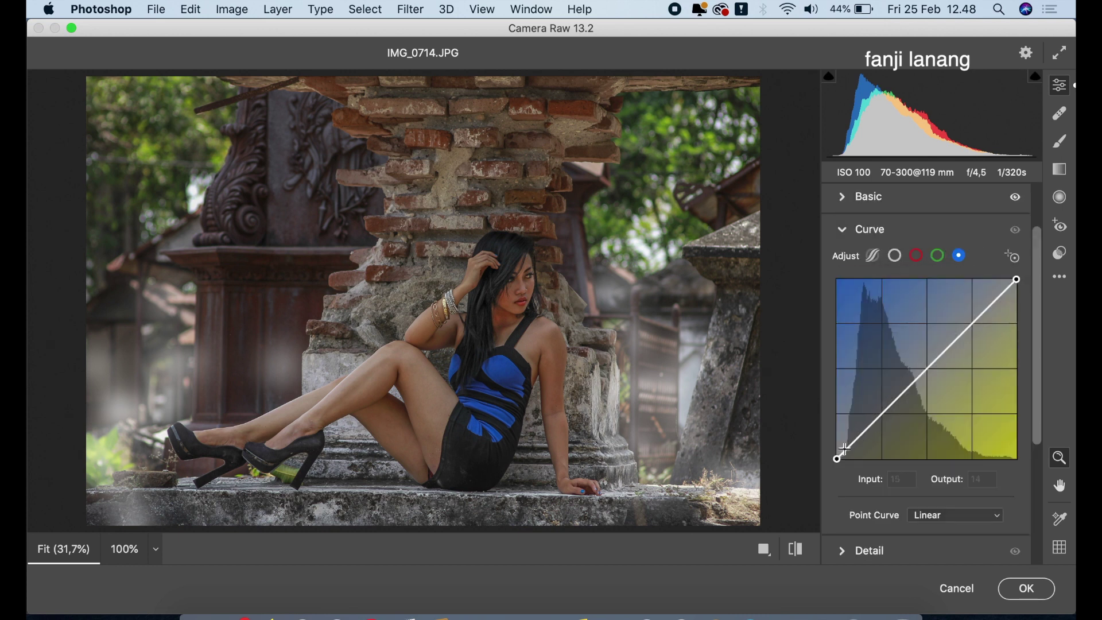
left_click_drag(836, 459, 836, 456)
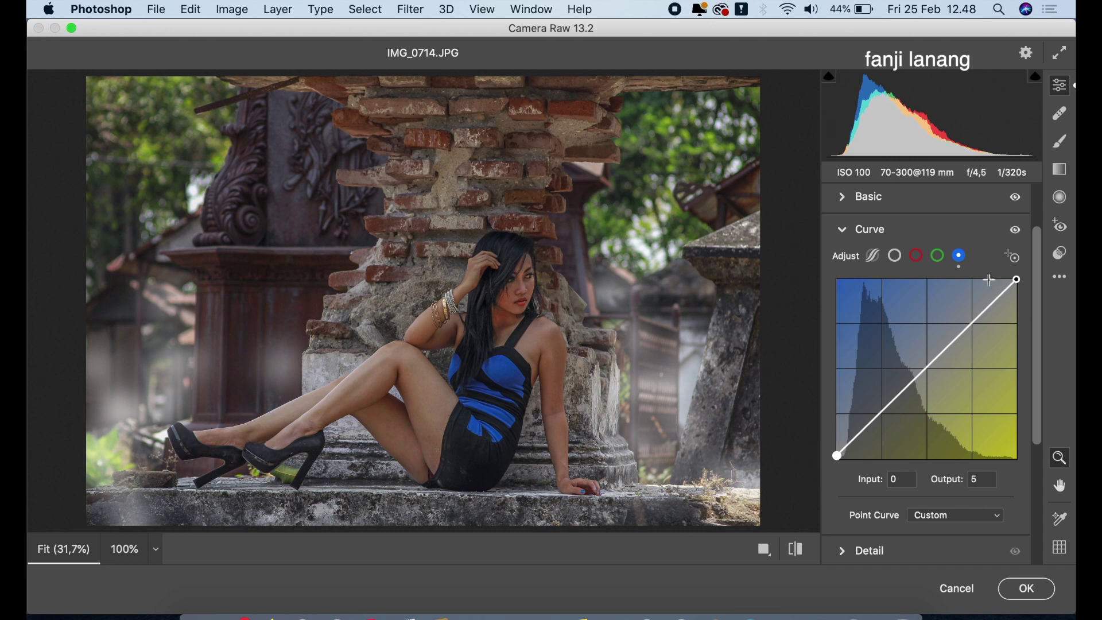
left_click_drag(1016, 280, 1016, 291)
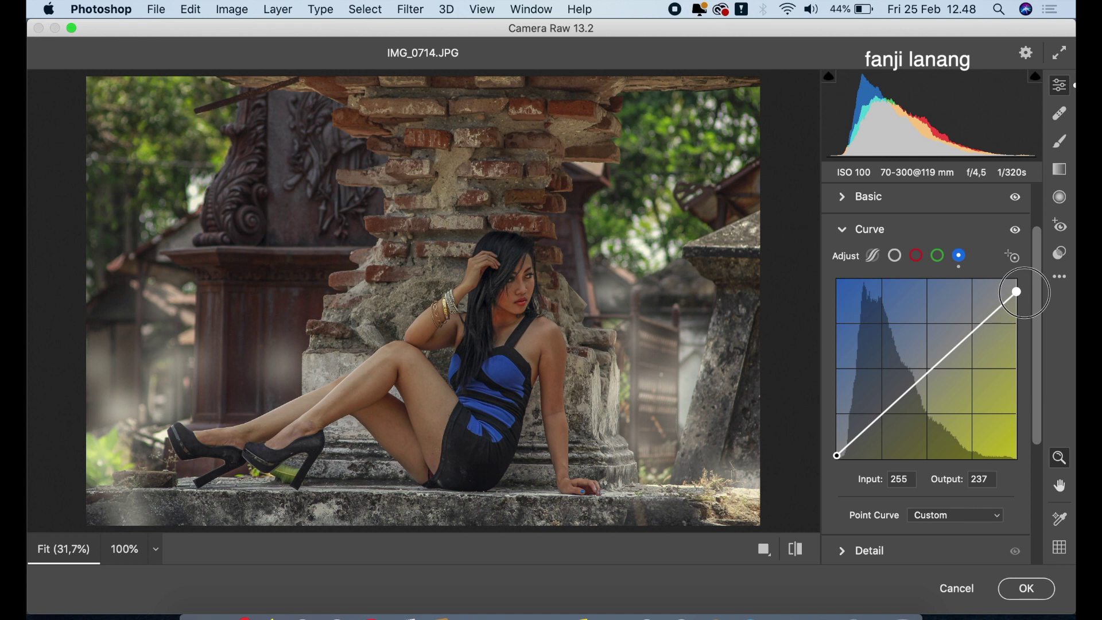
left_click_drag(1016, 292, 1020, 298)
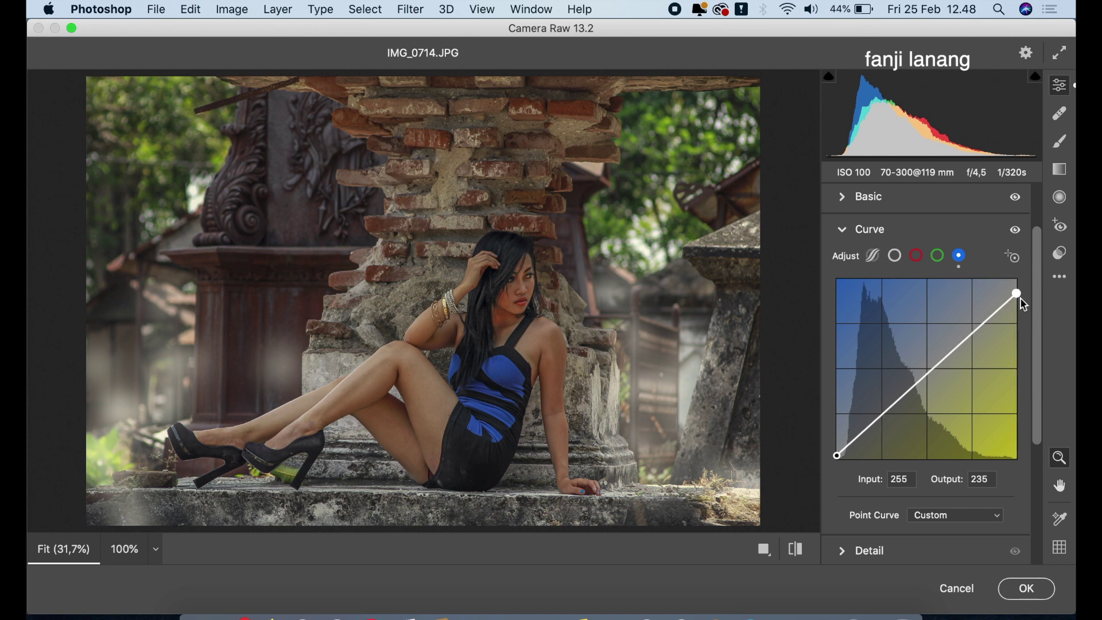
left_click_drag(835, 456, 837, 453)
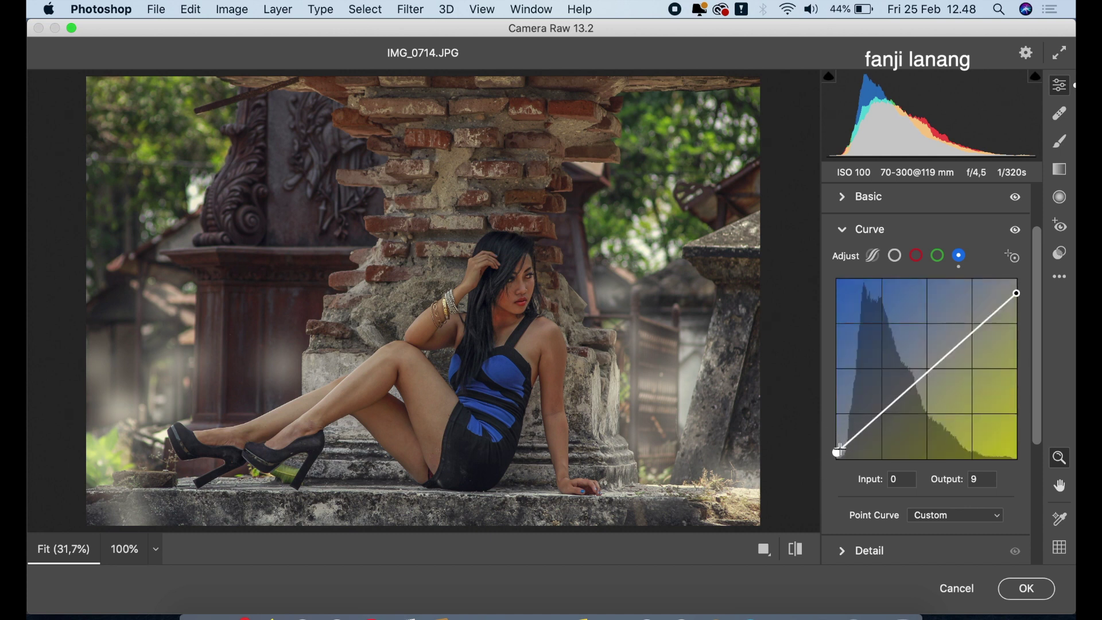
left_click_drag(835, 453, 836, 456)
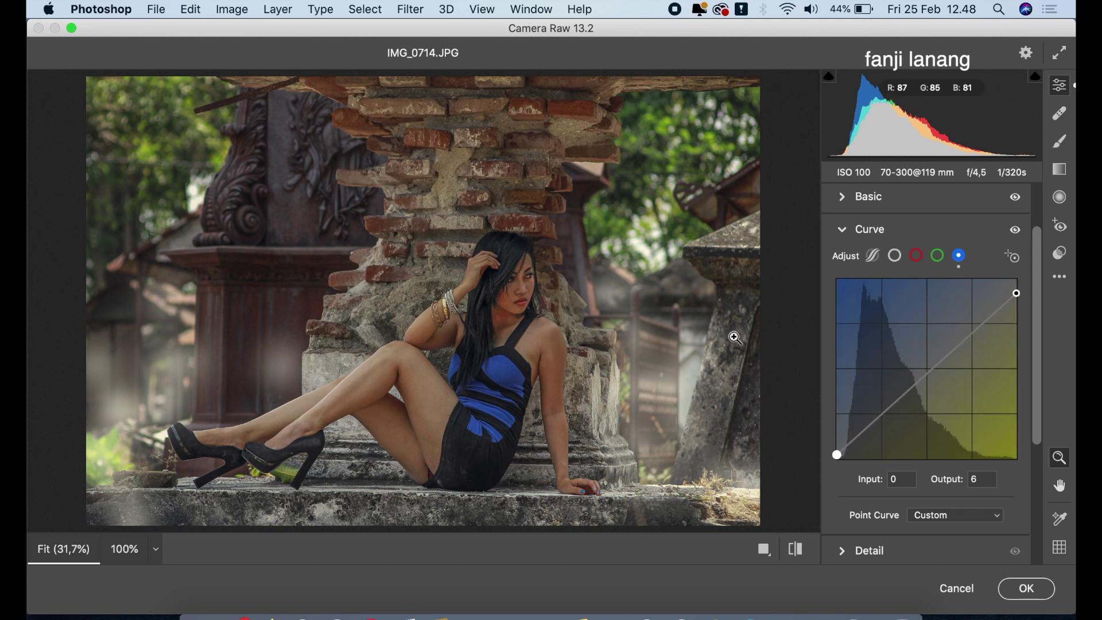
In the Color Mixer, shift the hue of Oranges to +9 and Yellows to +3.
left_click(842, 229)
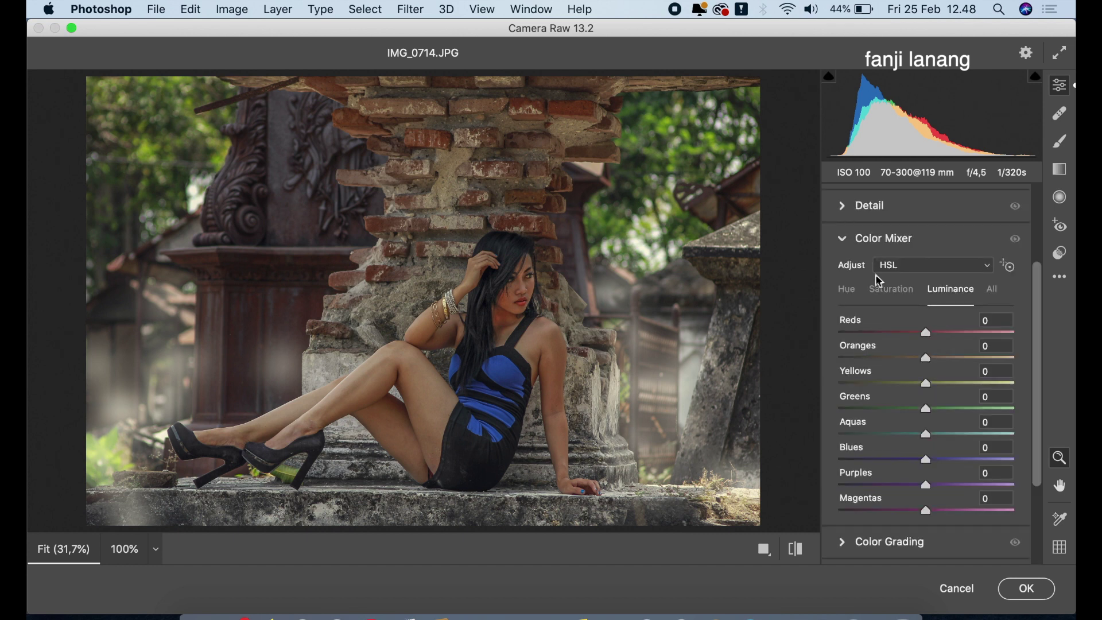
left_click(847, 290)
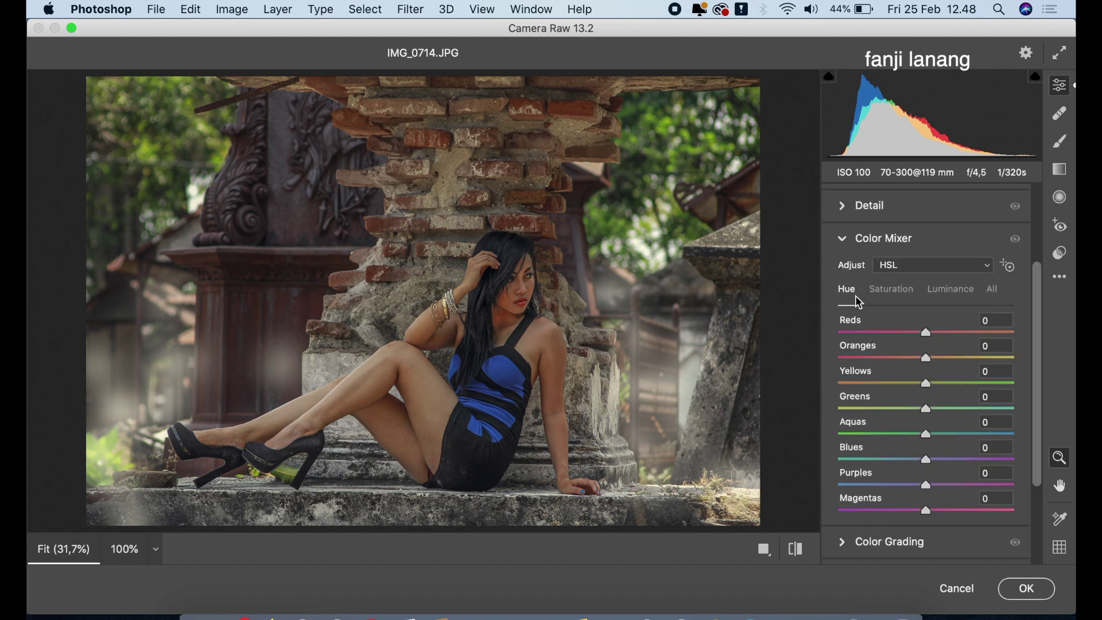
left_click_drag(927, 358, 935, 389)
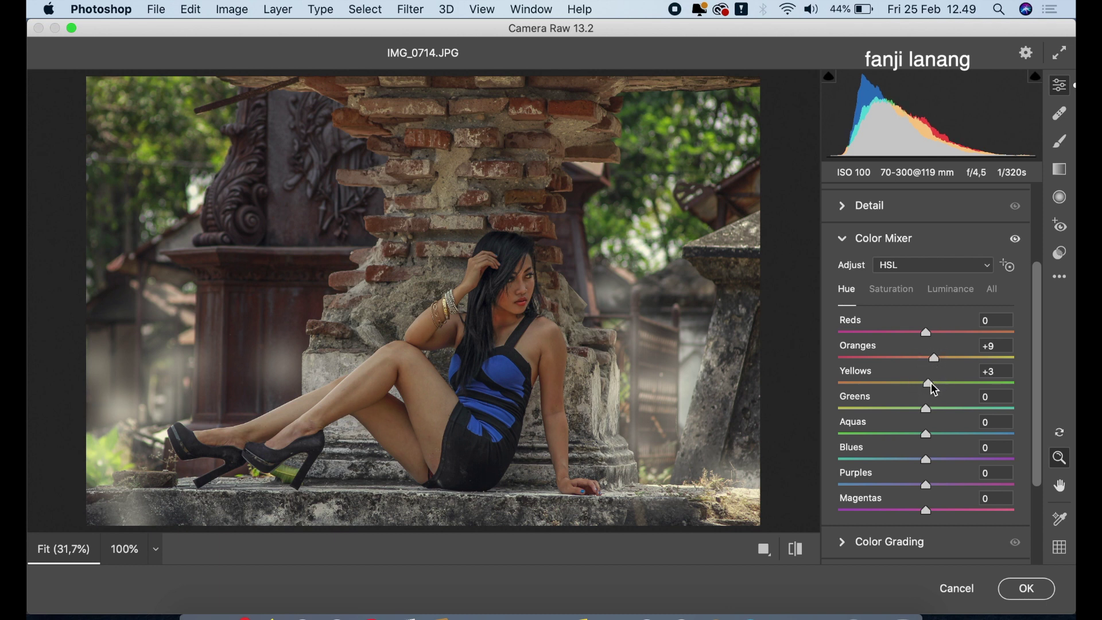
Set the Color Mixer saturation to +9 for Oranges and -100 for both Yellows and Greens.
left_click(904, 291)
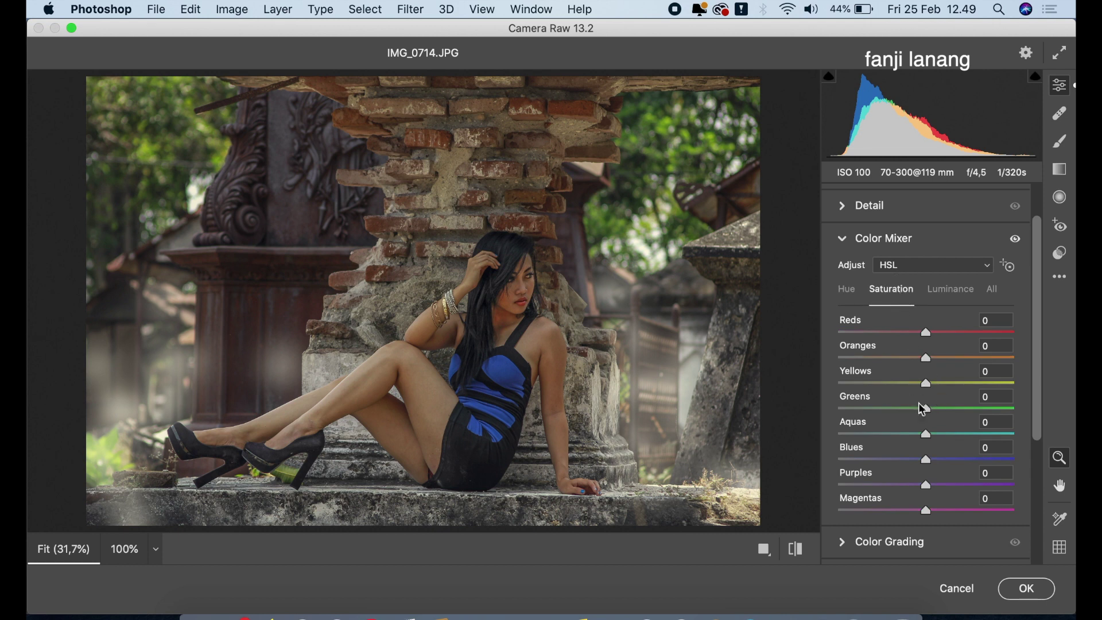
left_click_drag(929, 365, 832, 389)
left_click_drag(926, 409, 762, 426)
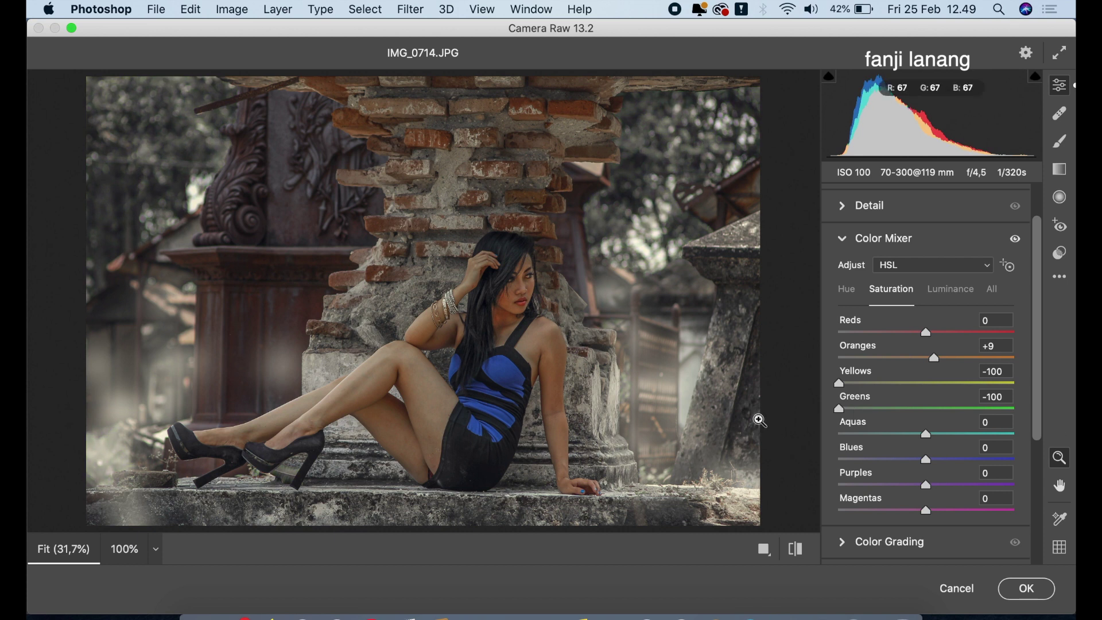
Raise the Color Mixer luminance of Oranges to +39 and Yellows to +6.
left_click(948, 290)
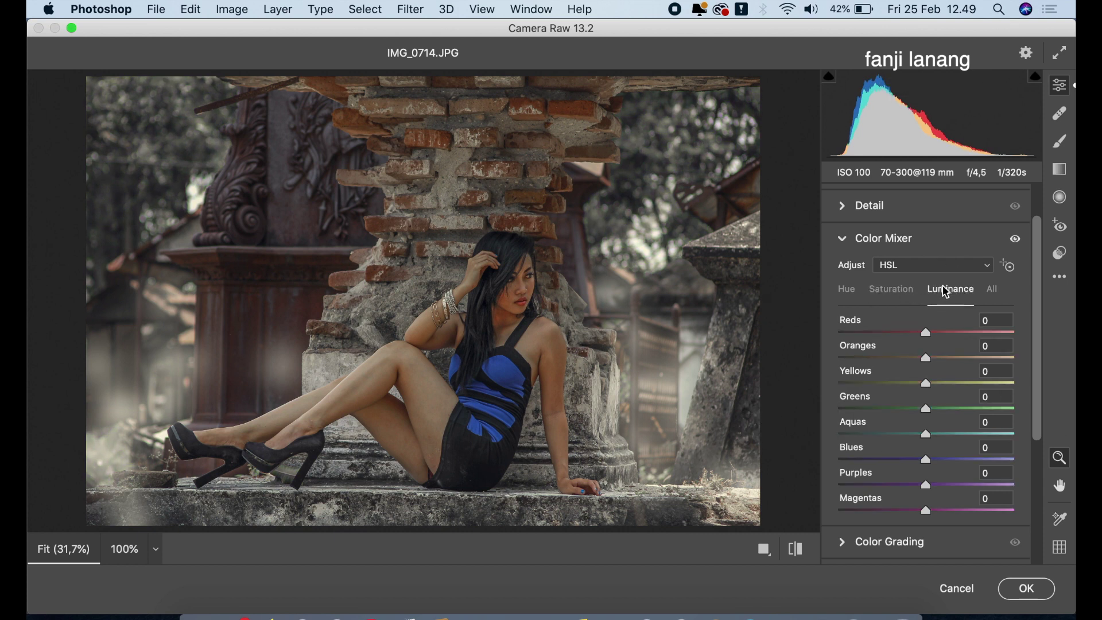
left_click_drag(926, 357, 932, 396)
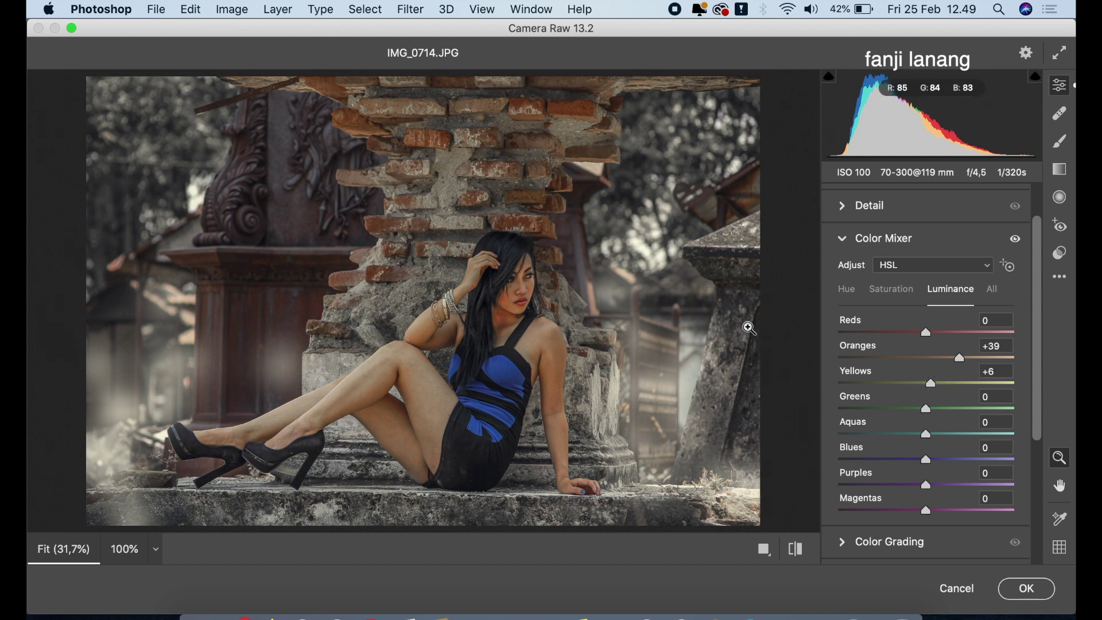
left_click(843, 240)
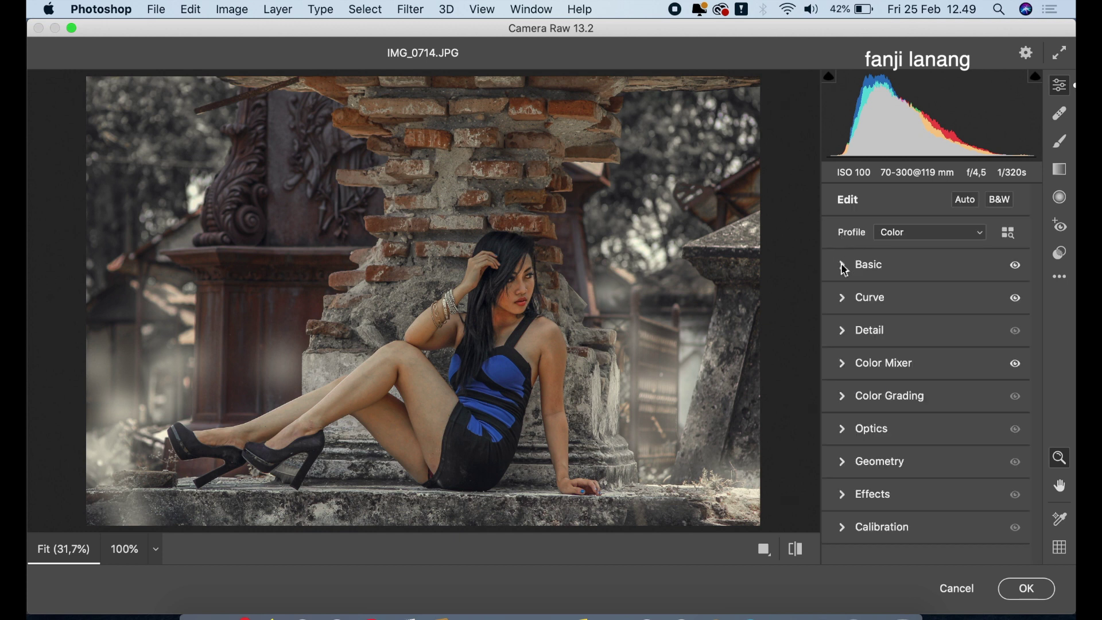
Return to the Color Mixer saturation settings and fine-tune the Oranges saturation.
left_click(844, 363)
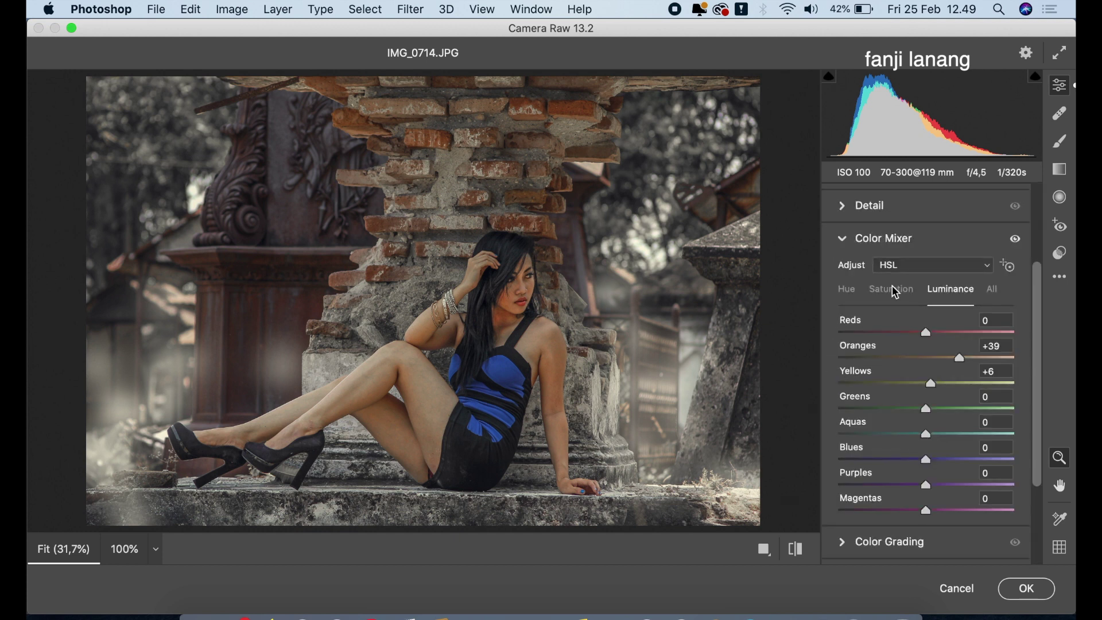
left_click(895, 291)
mouse_move(930, 364)
left_mouse_down()
mouse_move(910, 361)
mouse_move(936, 374)
left_mouse_up()
left_click(844, 243)
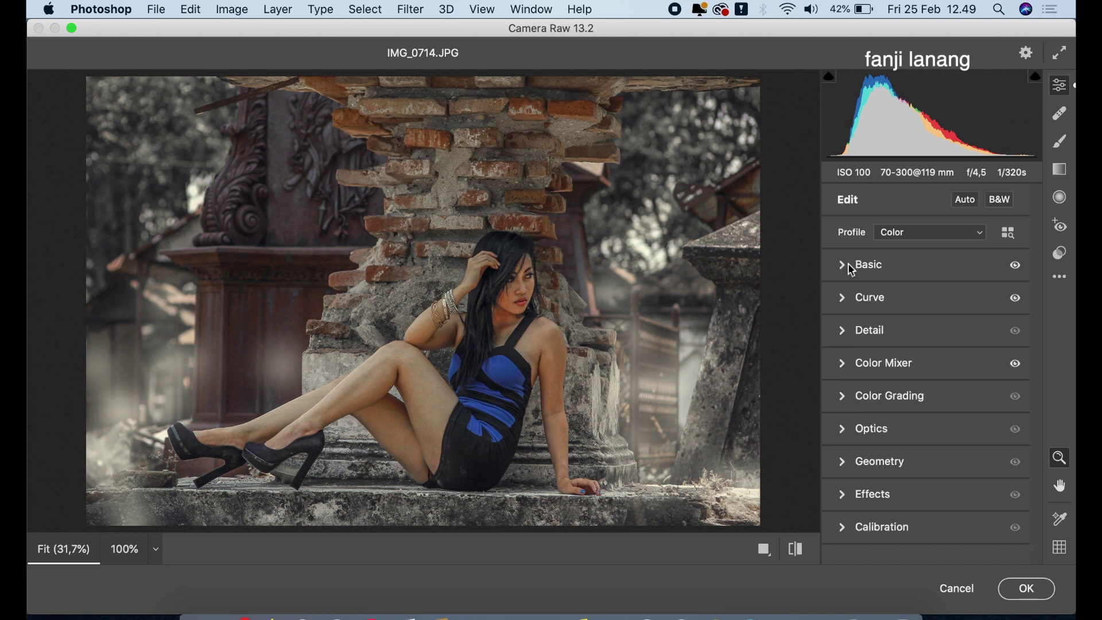
Tint the shadows blue in Color Grading with a hue of 234 and a saturation of 15.
left_click(843, 397)
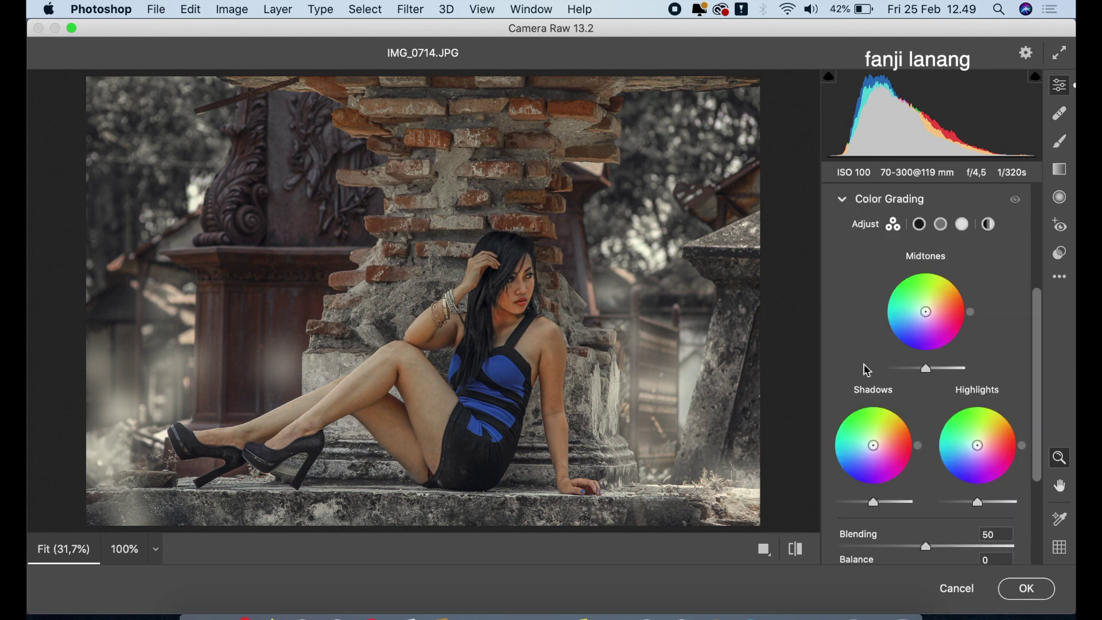
left_click(919, 225)
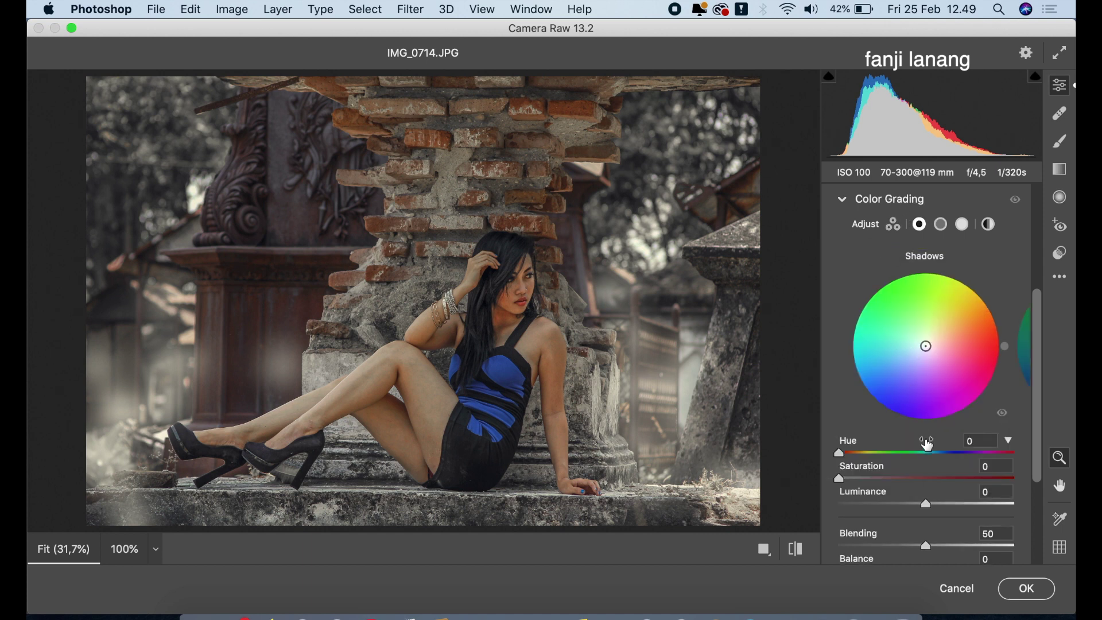
left_click_drag(928, 455, 953, 459)
left_click_drag(864, 478, 865, 484)
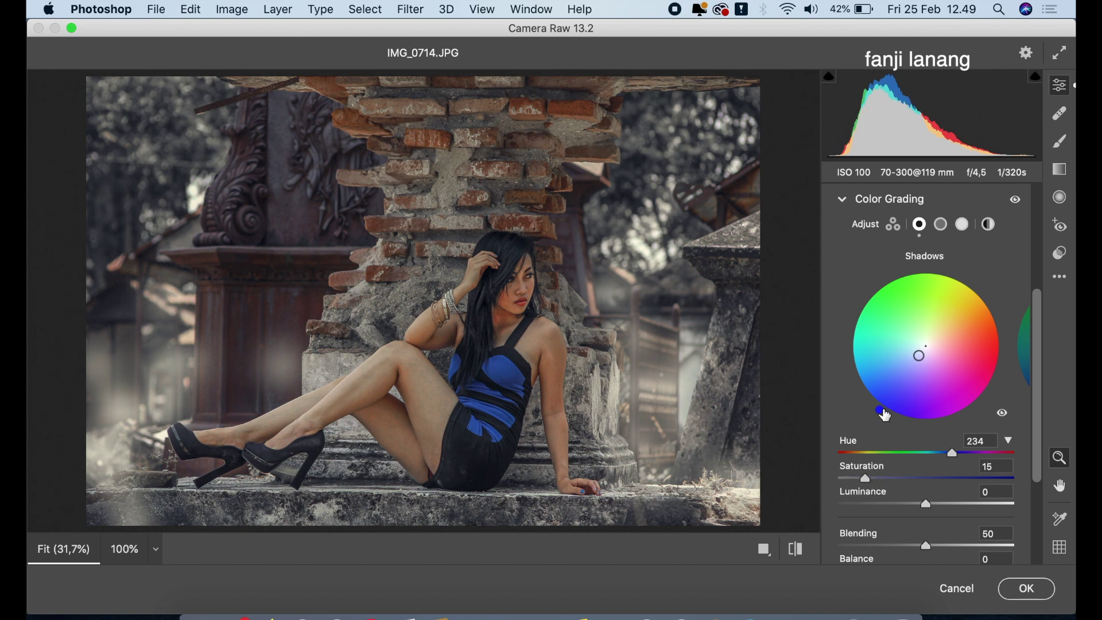
Tint the highlights yellow in Color Grading with a hue of 56 and a saturation of 10.
left_click(964, 225)
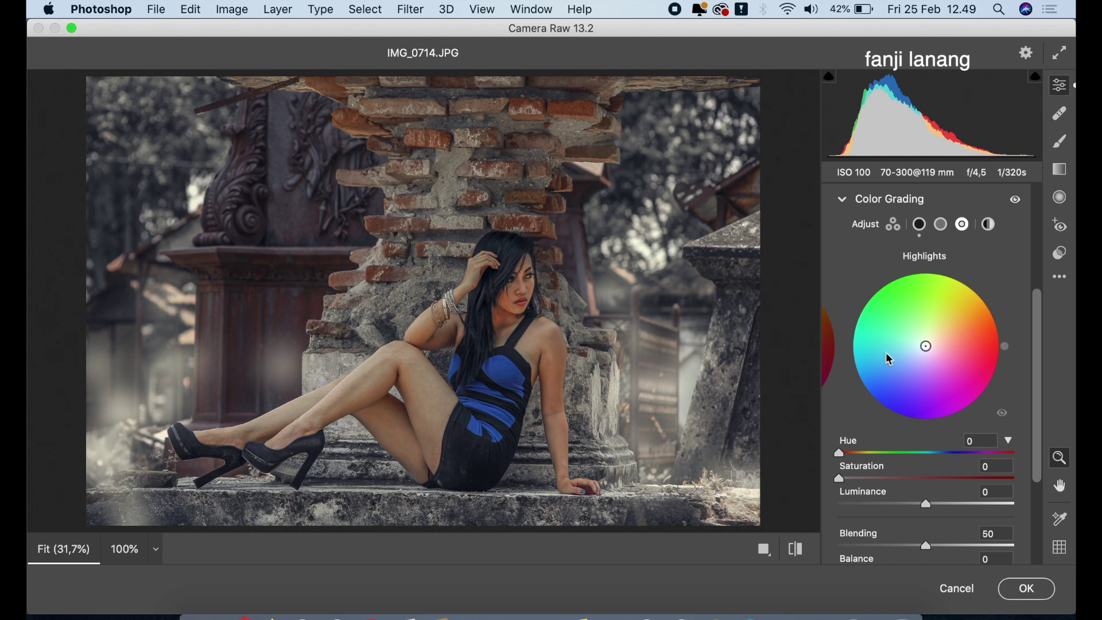
left_click_drag(860, 453, 859, 482)
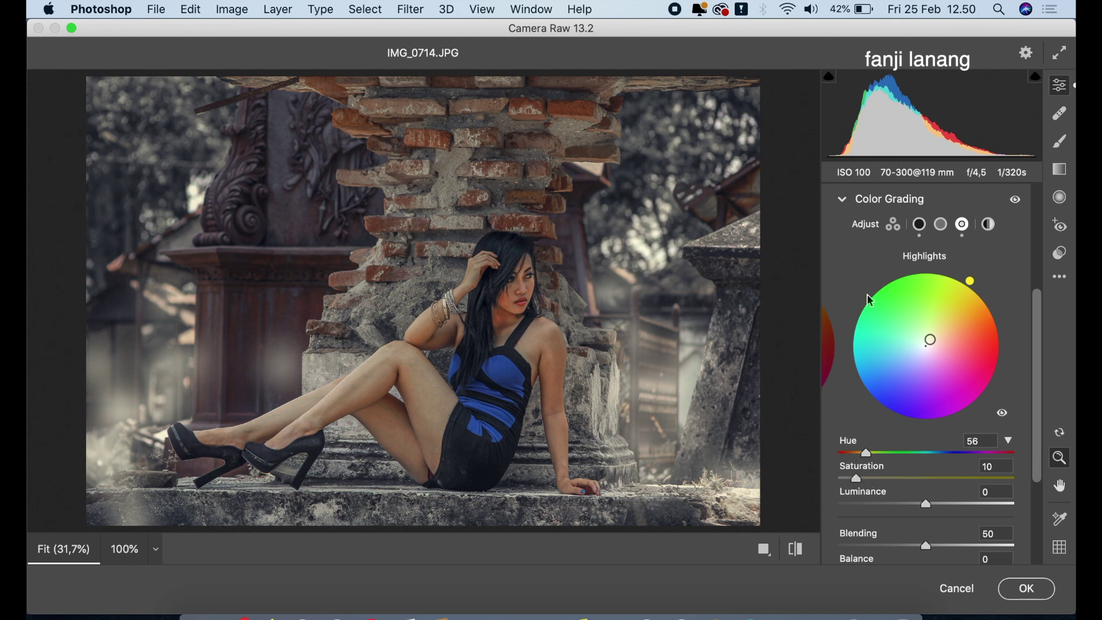
left_click(843, 199)
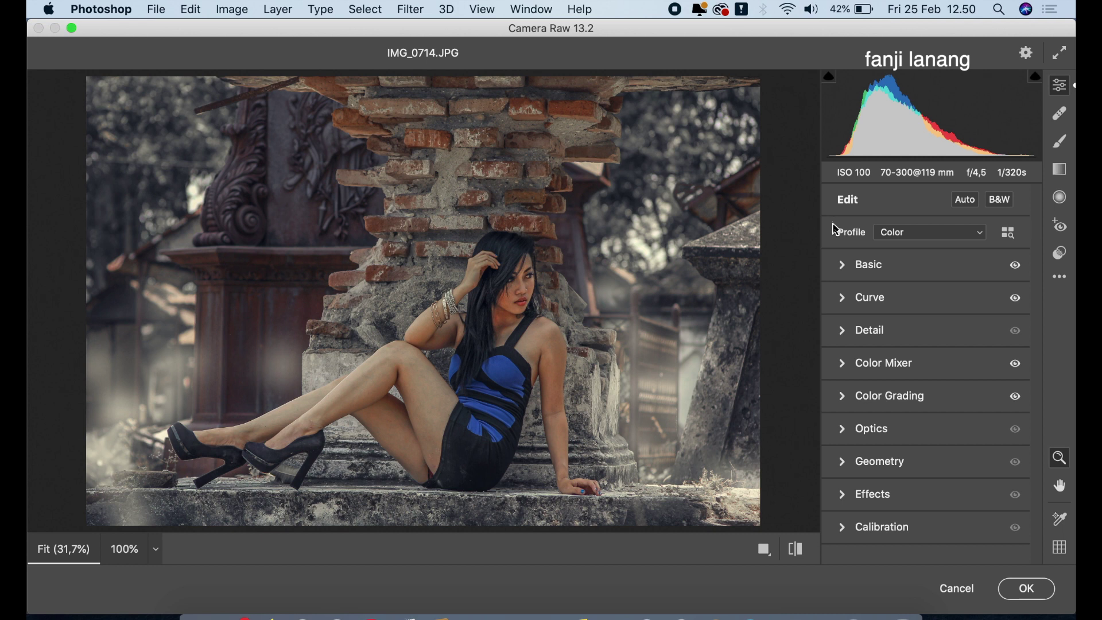
Darken the photo's edges in Optics with a vignette of -70 and a midpoint of 0.
left_click(844, 436)
left_click_drag(893, 381, 811, 394)
left_click(898, 407)
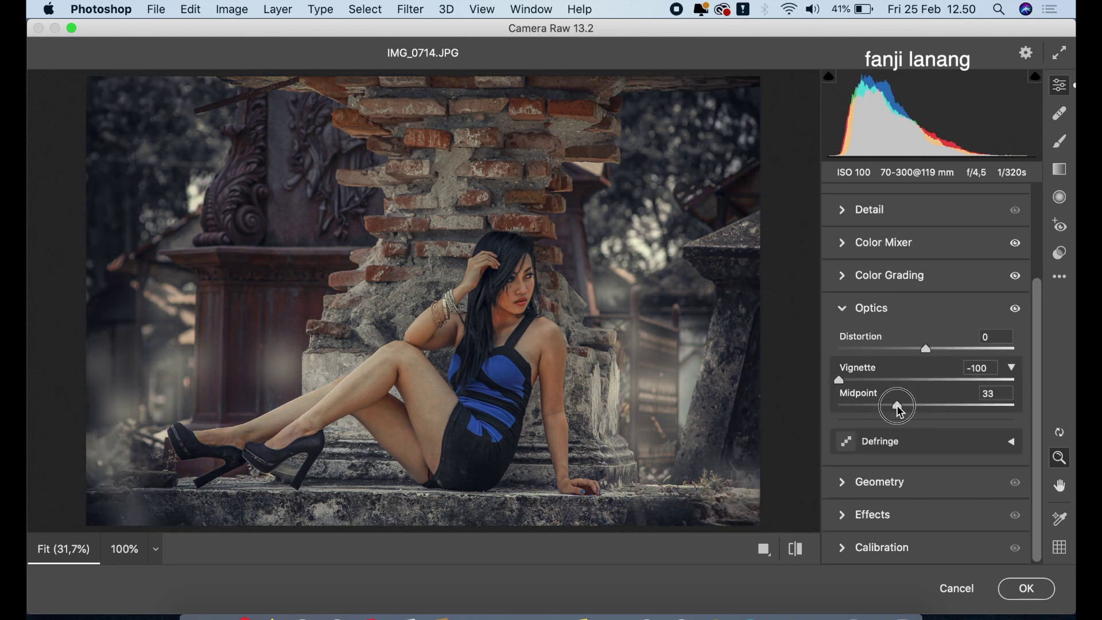
left_click_drag(898, 409, 751, 415)
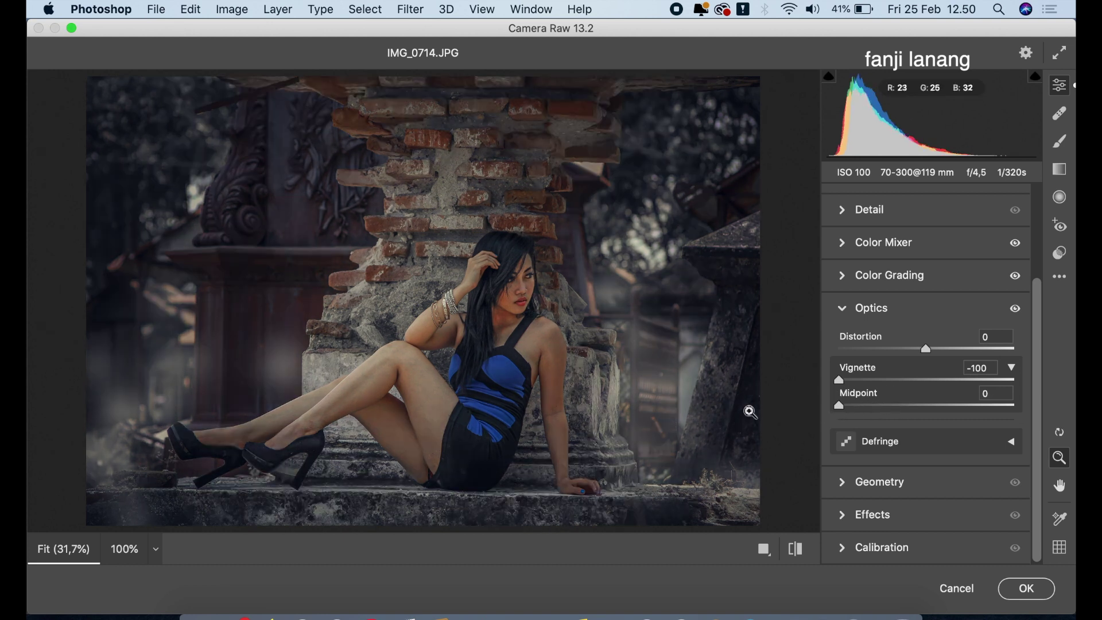
left_click_drag(839, 379, 868, 392)
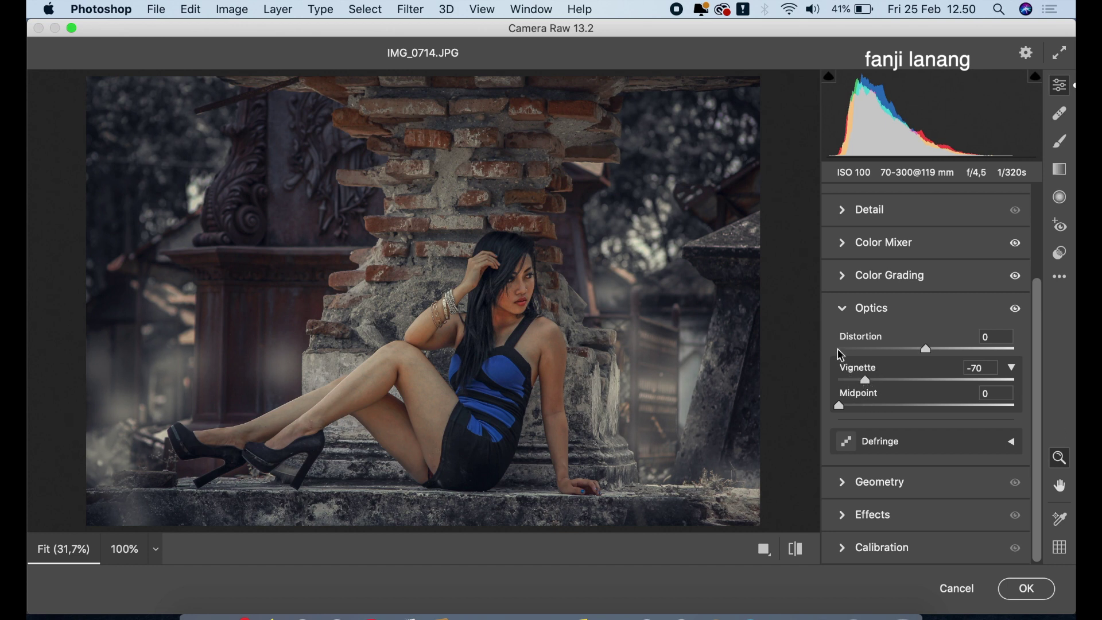
left_click(847, 316)
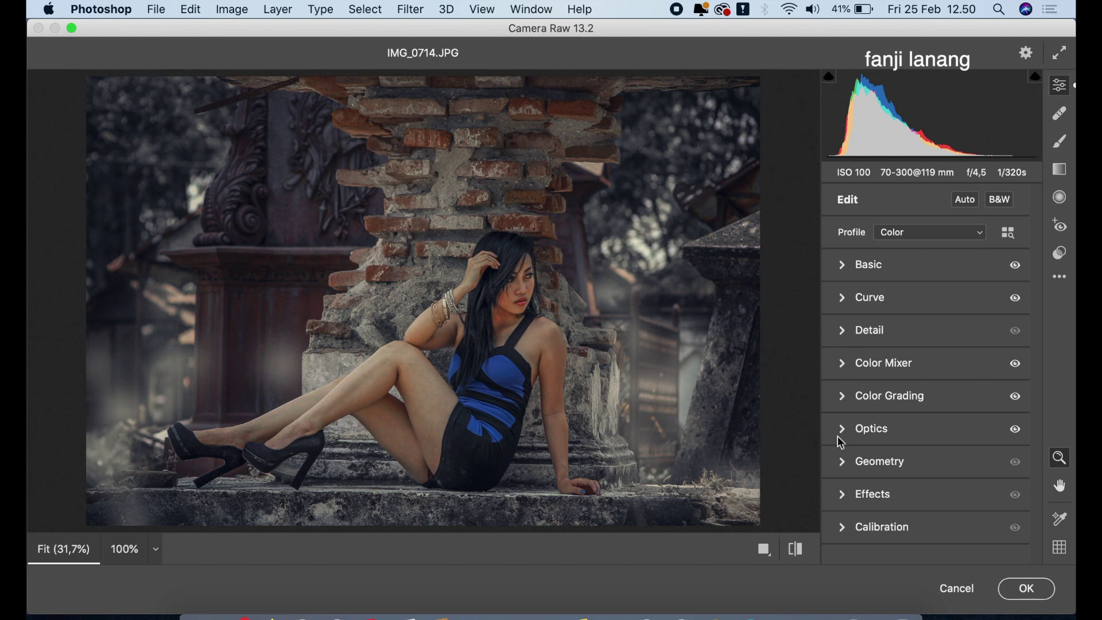
Set the Red Primary hue to +39 in Calibration.
left_click(843, 524)
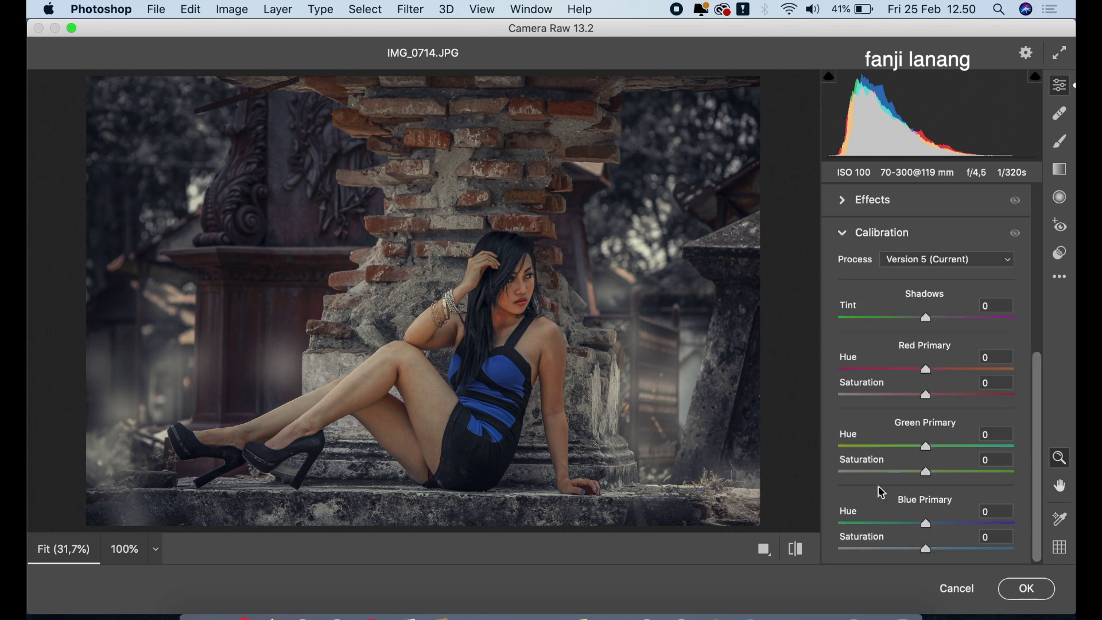
left_click(969, 370)
left_click_drag(969, 373, 960, 374)
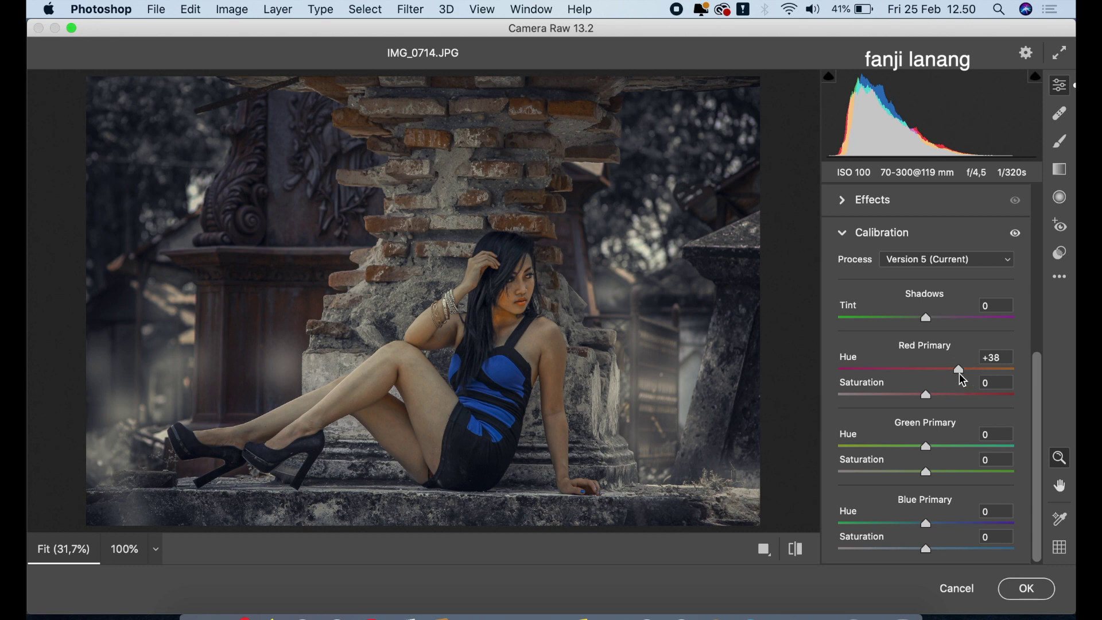
left_click_drag(962, 379, 959, 374)
Set the Calibration Green Primary to hue +29 and saturation -31, and the Blue Primary hue to -25.
left_click(946, 448)
left_click_drag(946, 447, 898, 475)
left_click(916, 471)
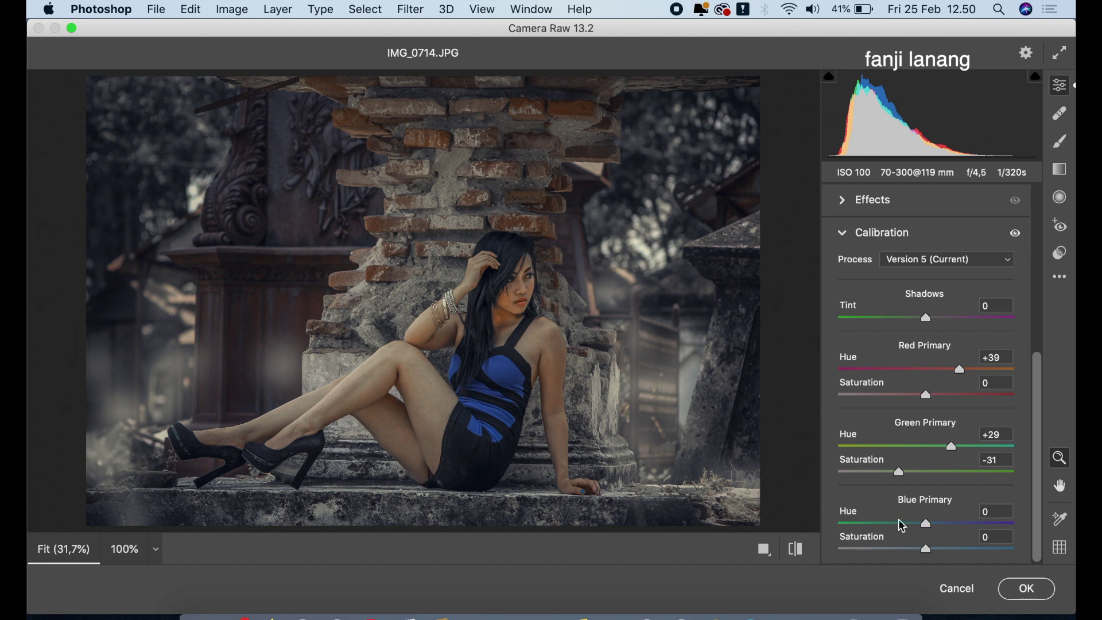
left_click_drag(911, 524, 903, 522)
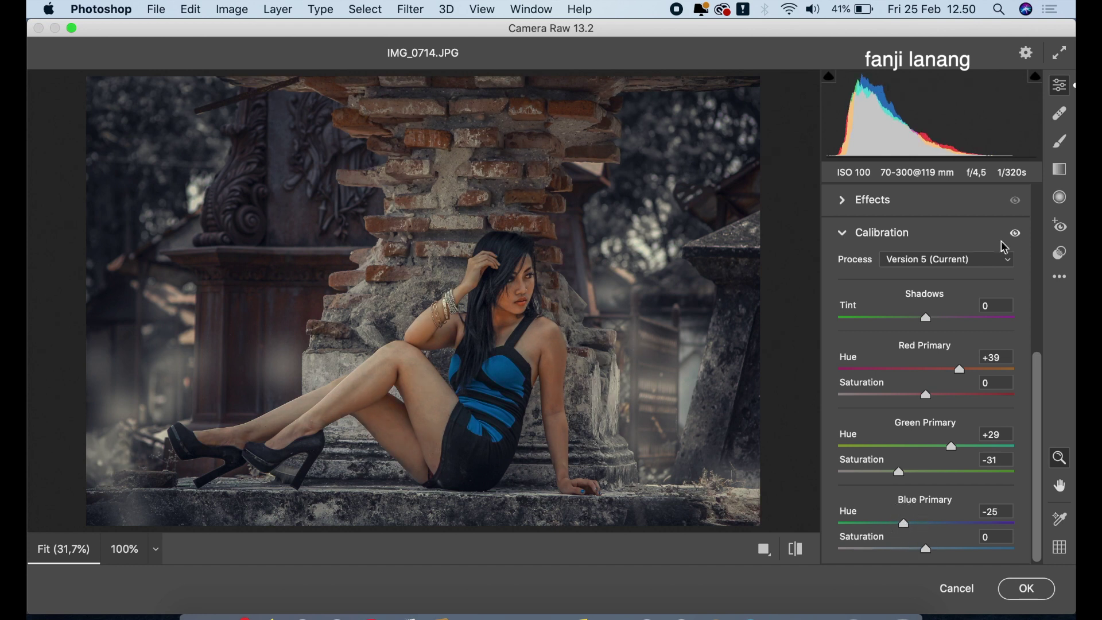
Brighten the model's face and upper body with a tilted, widened Radial Filter at exposure +0,55 and feather 50.
left_click(1061, 198)
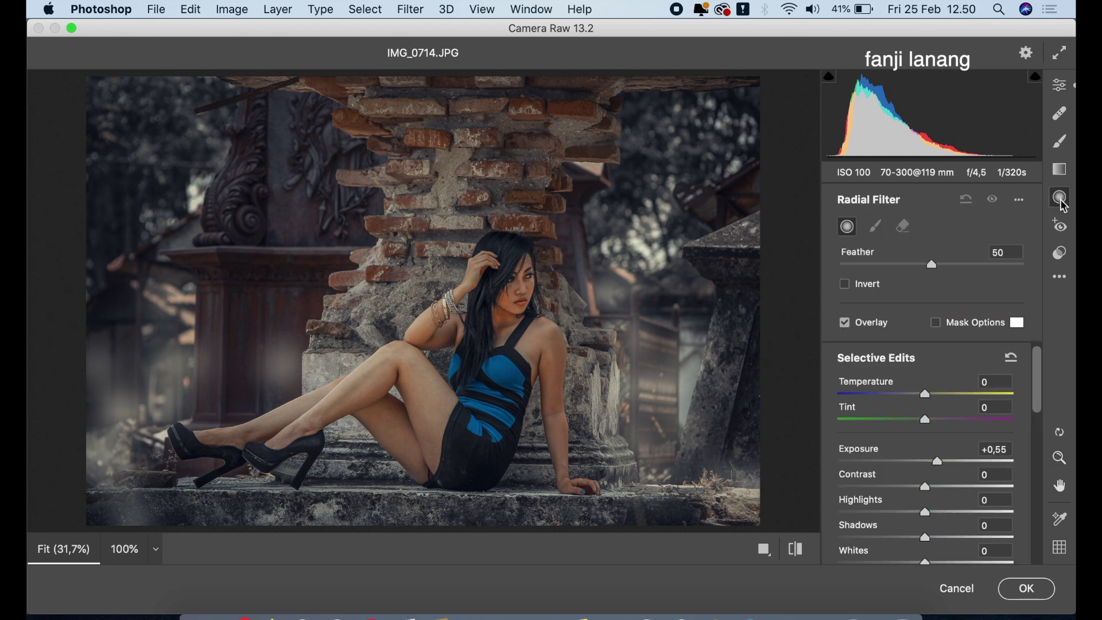
left_click_drag(937, 463, 937, 465)
left_click_drag(507, 299, 477, 374)
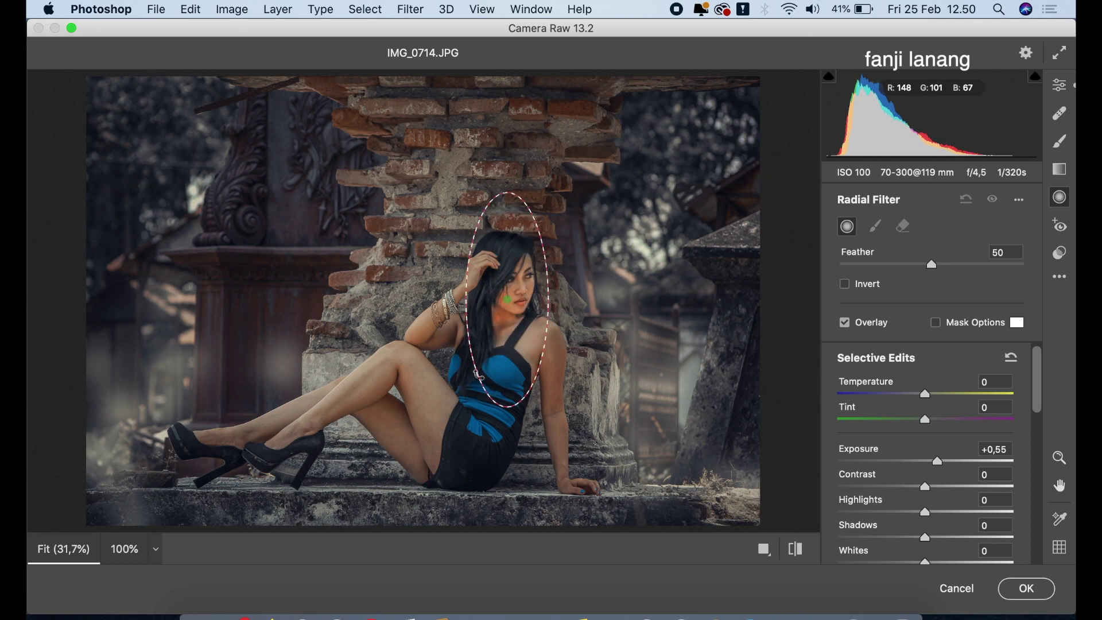
left_click_drag(514, 168, 591, 186)
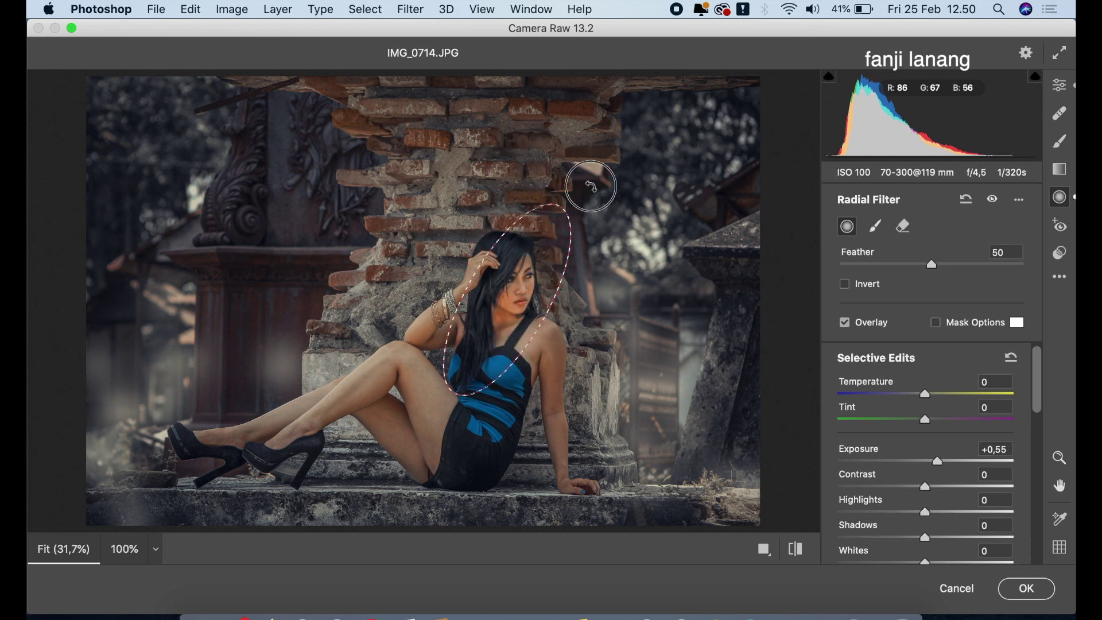
left_click_drag(531, 244, 513, 247)
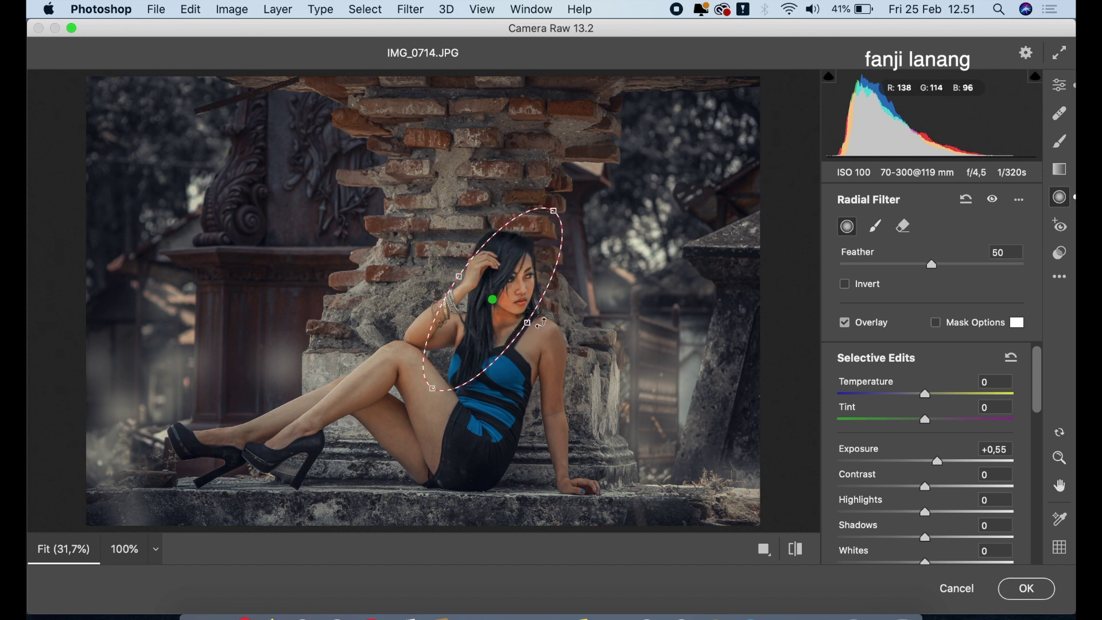
left_click_drag(542, 323, 545, 356)
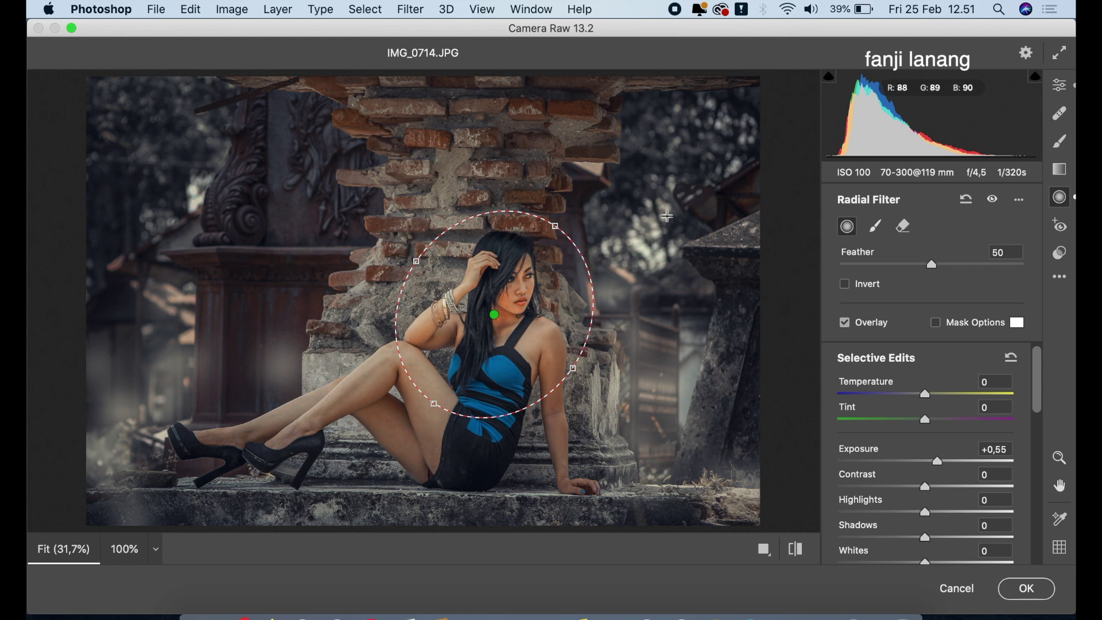
Compare the photo before and after the grading, and apply the Camera Raw edits to Layer 2.
left_click(1059, 85)
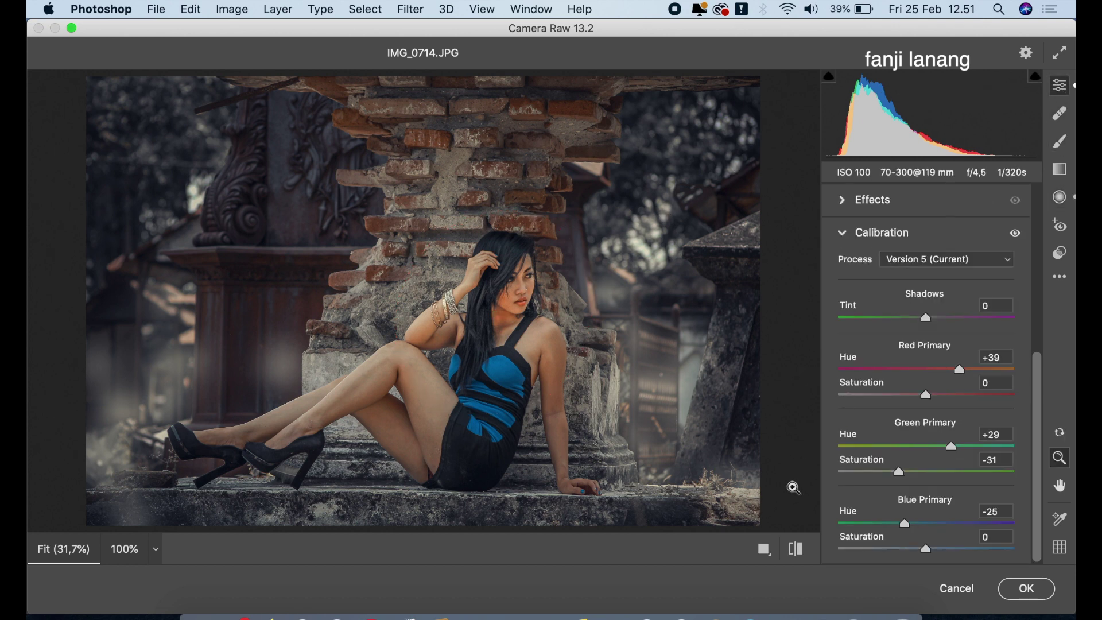
left_click(763, 549)
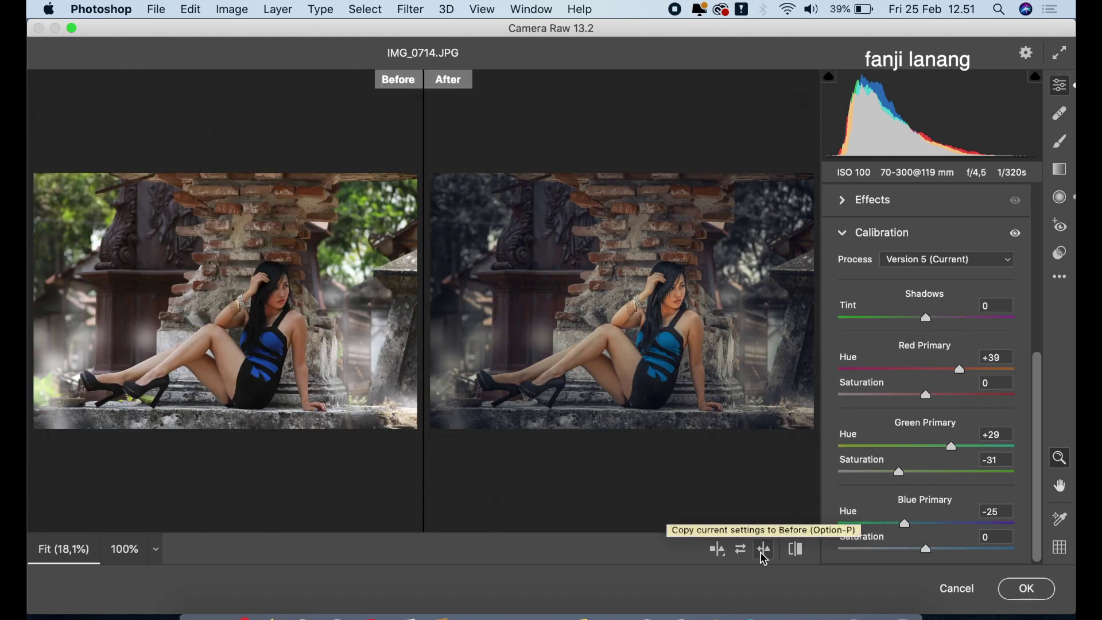
left_click(1025, 586)
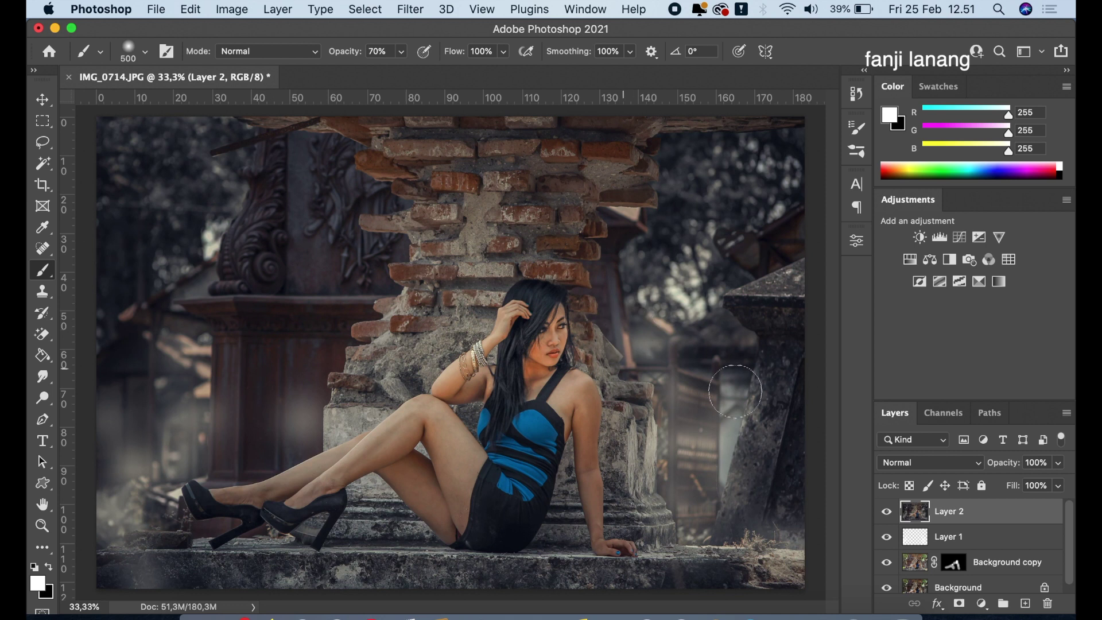
Duplicate Layer 2 twice for frequency separation and hide the topmost copy.
left_click_drag(983, 514, 1025, 603)
left_click_drag(990, 512, 1025, 604)
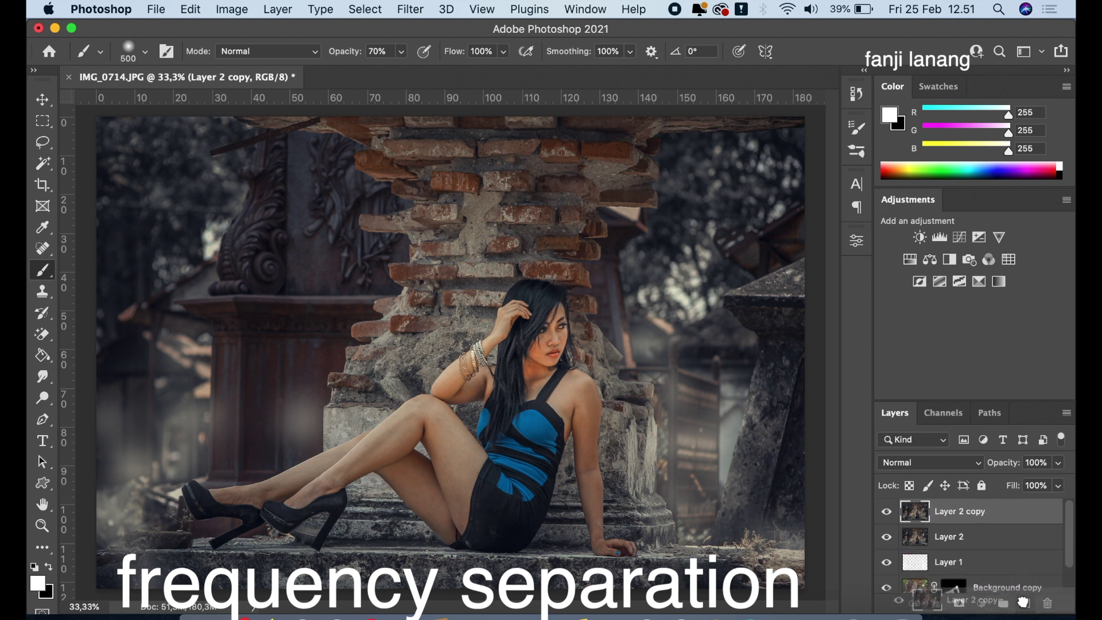
left_click(886, 511)
Blur Layer 2 copy with a Gaussian Blur of 5 pixels radius.
left_click(955, 540)
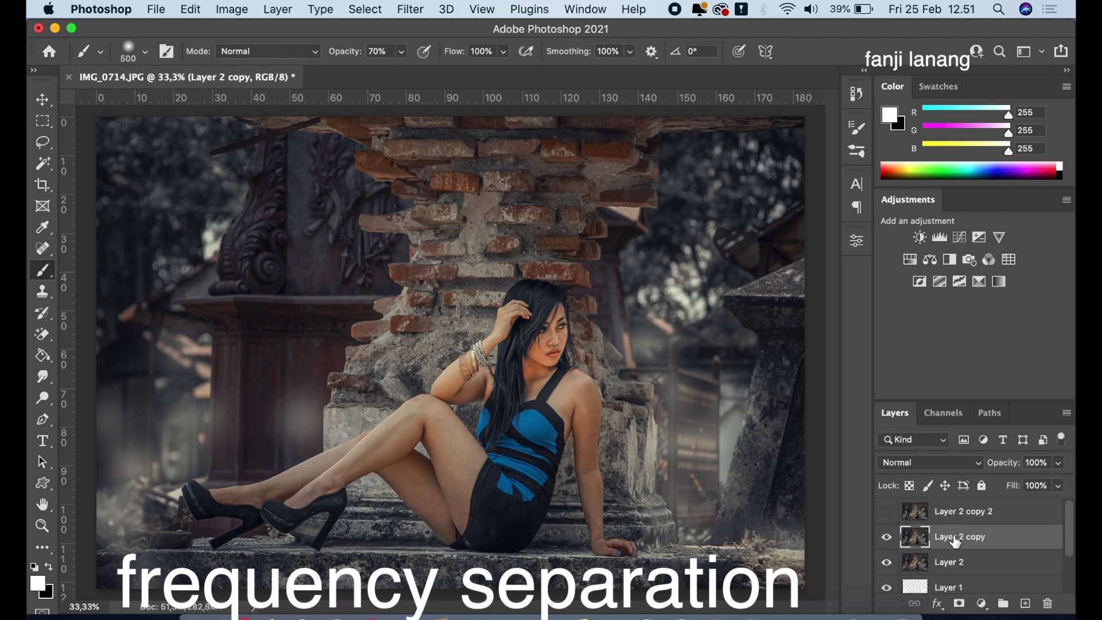
left_click(411, 9)
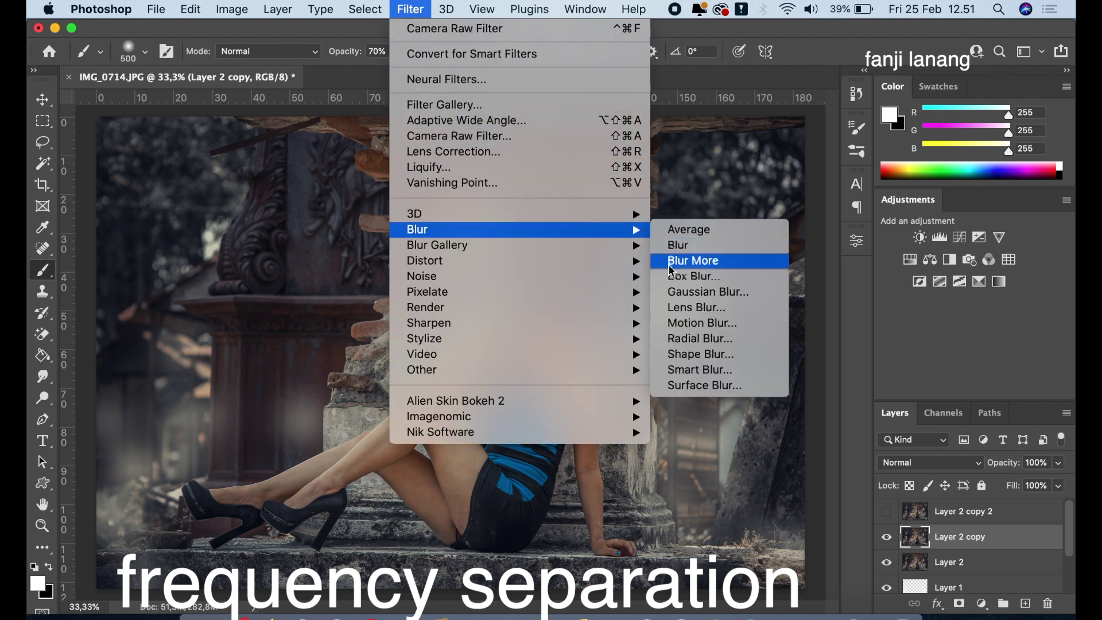
left_click(683, 297)
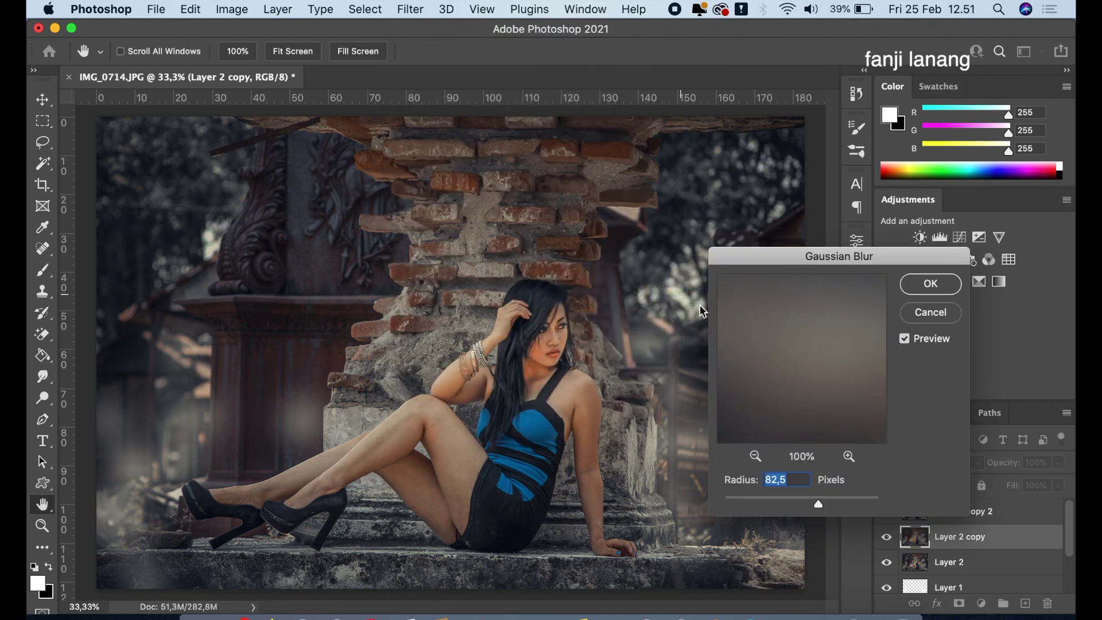
left_click(747, 476)
type("5")
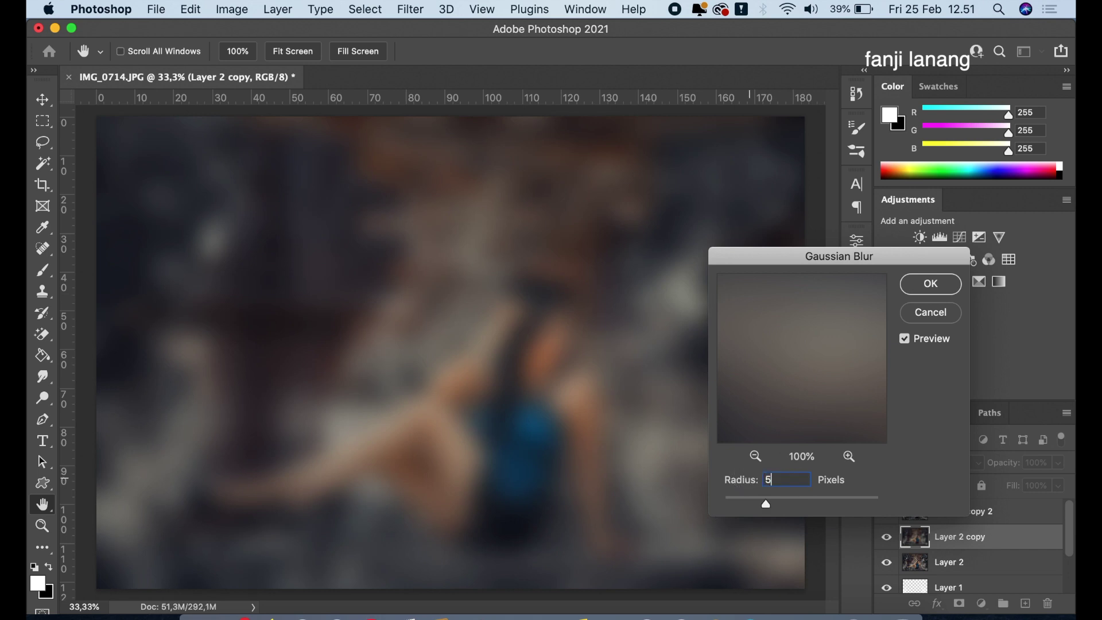
left_click(921, 286)
Show Layer 2 copy 2 and start Apply Image on it with Layer 2 copy as the source layer.
left_click(887, 512)
left_click(953, 516)
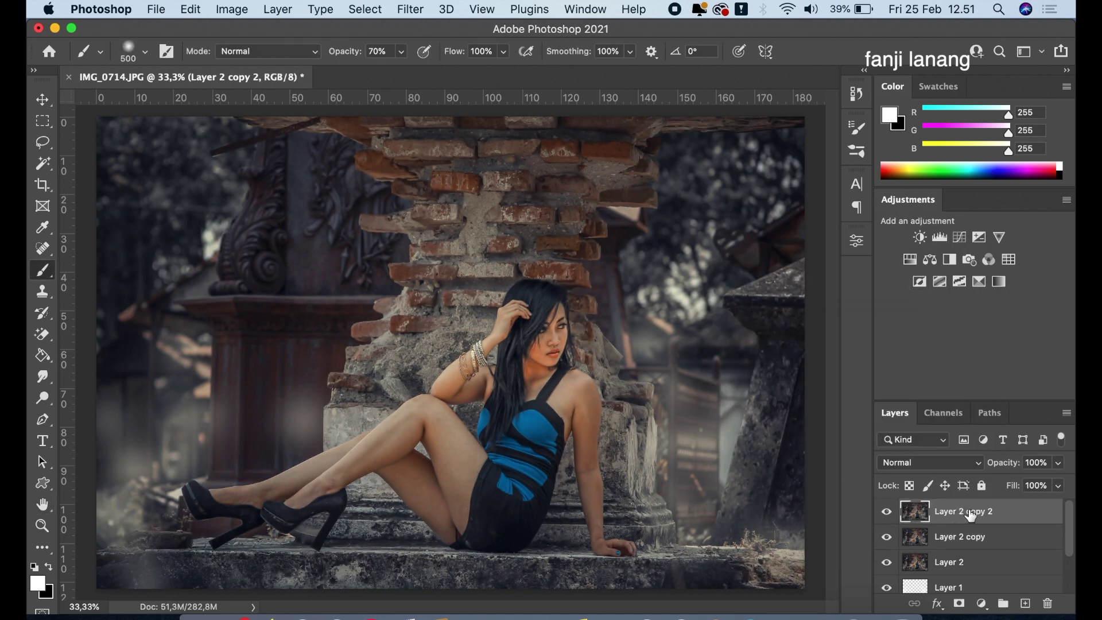
left_click(233, 10)
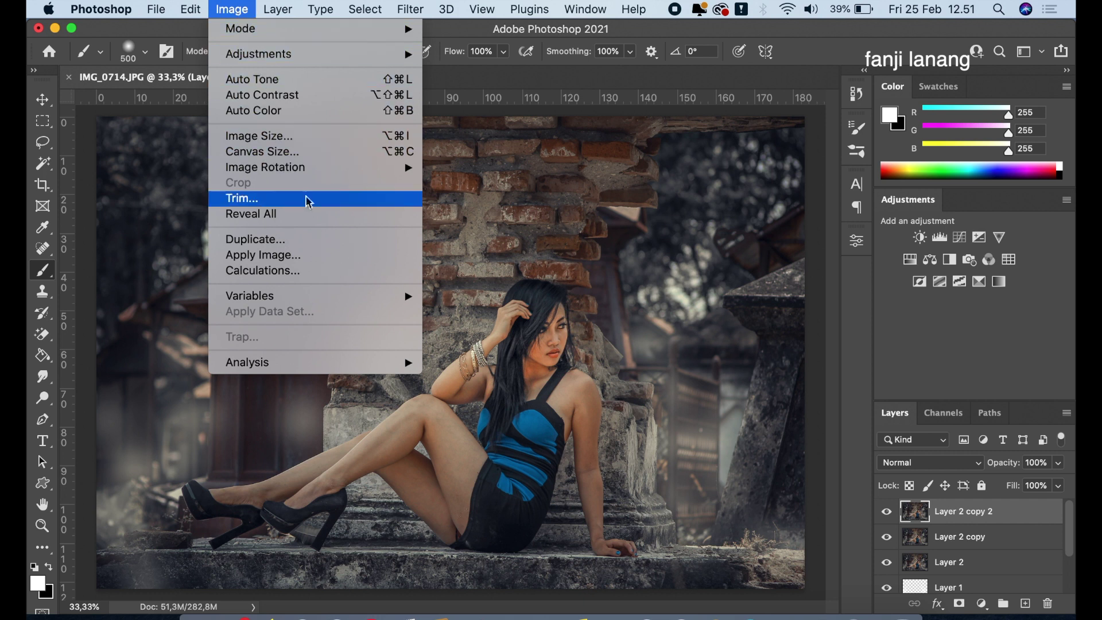
left_click(313, 256)
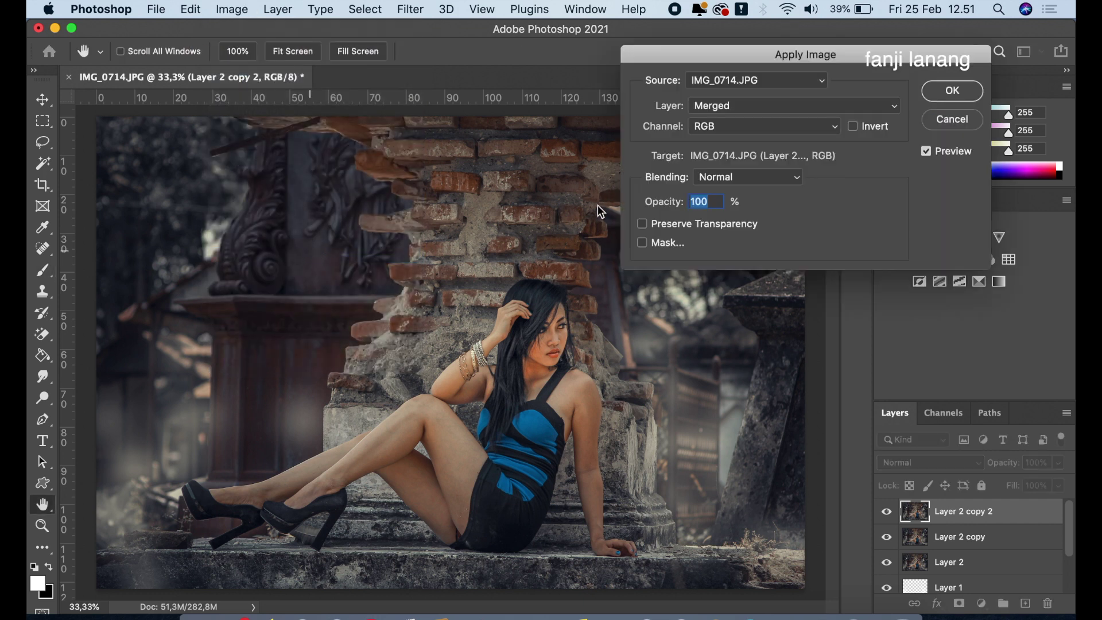
left_click(766, 108)
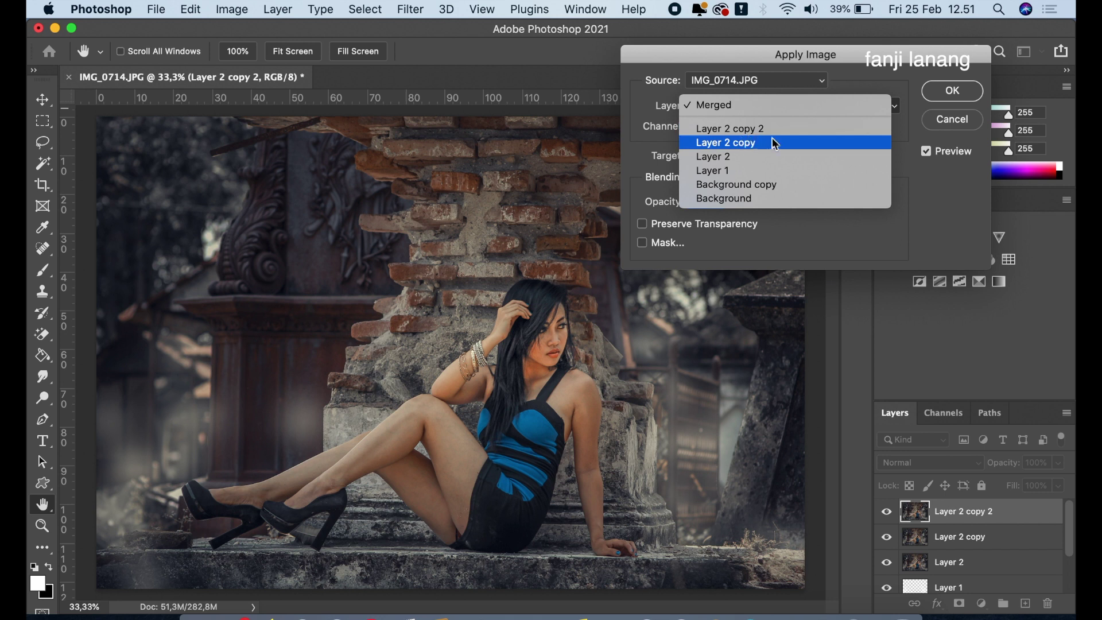
left_click(758, 148)
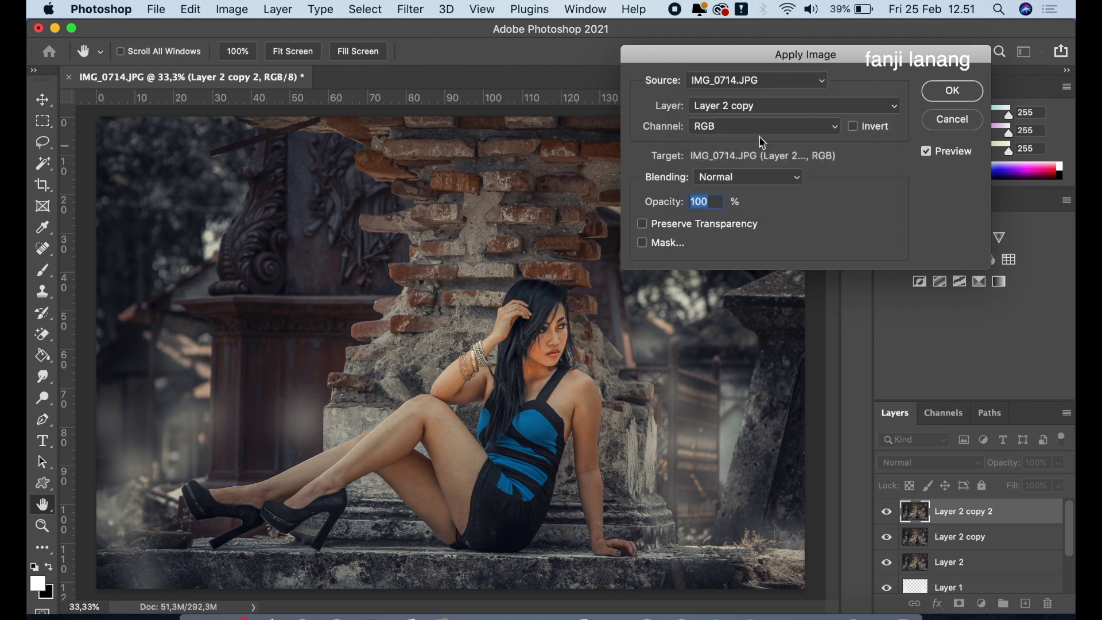
Apply the image to Layer 2 copy 2 with Subtract blending, a scale of 2 and an offset of 128.
left_click(777, 179)
left_click(770, 481)
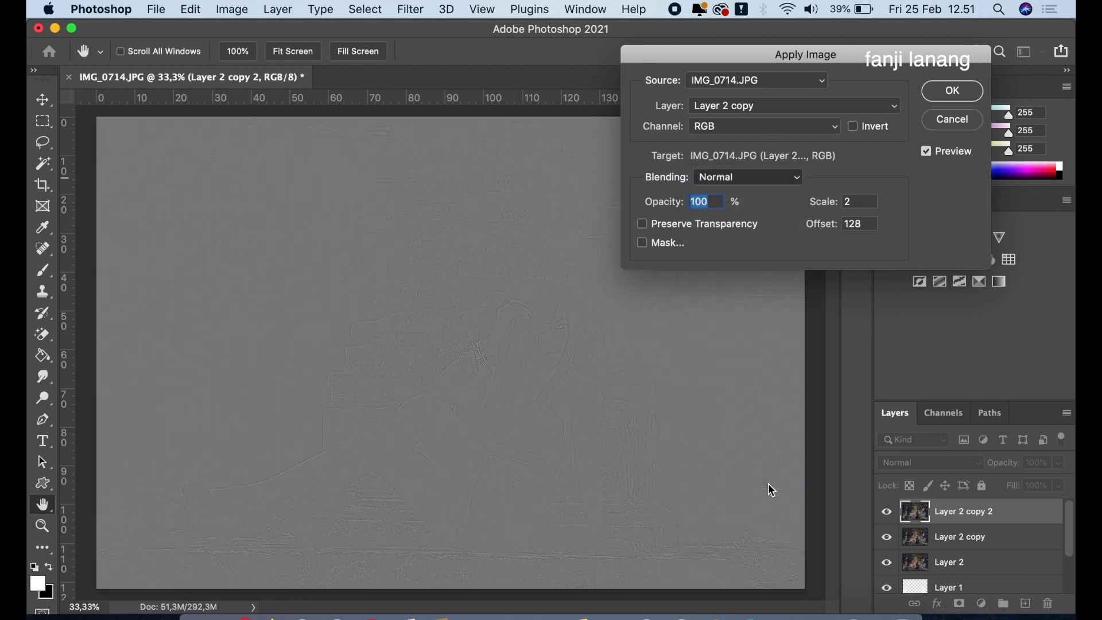
left_click(860, 203)
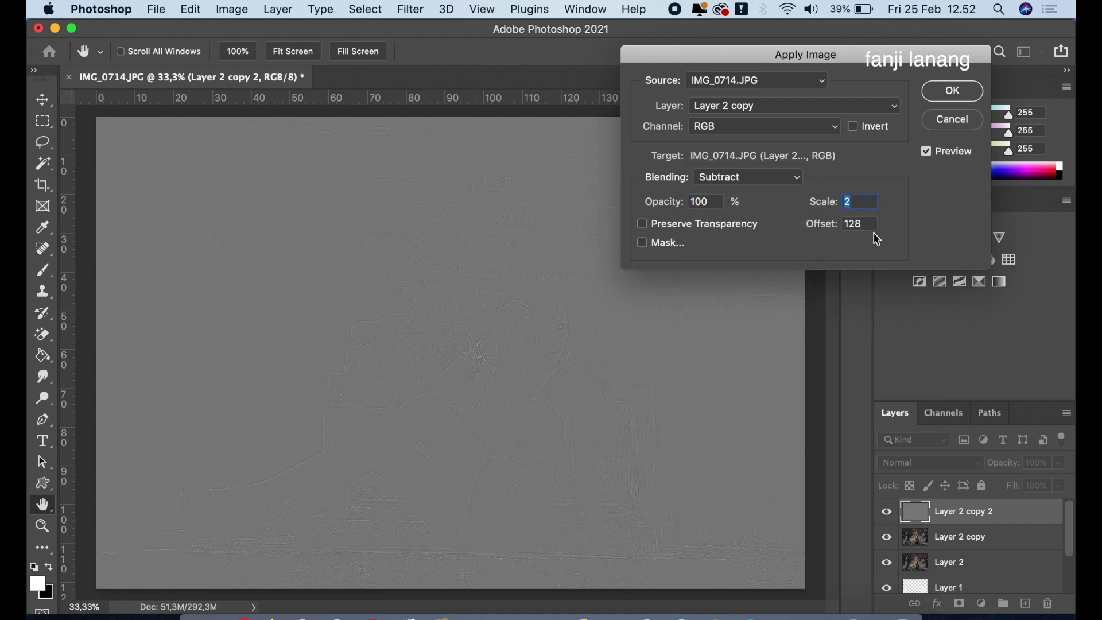
left_click(858, 224)
left_click(861, 201)
left_click(870, 223)
left_click(952, 92)
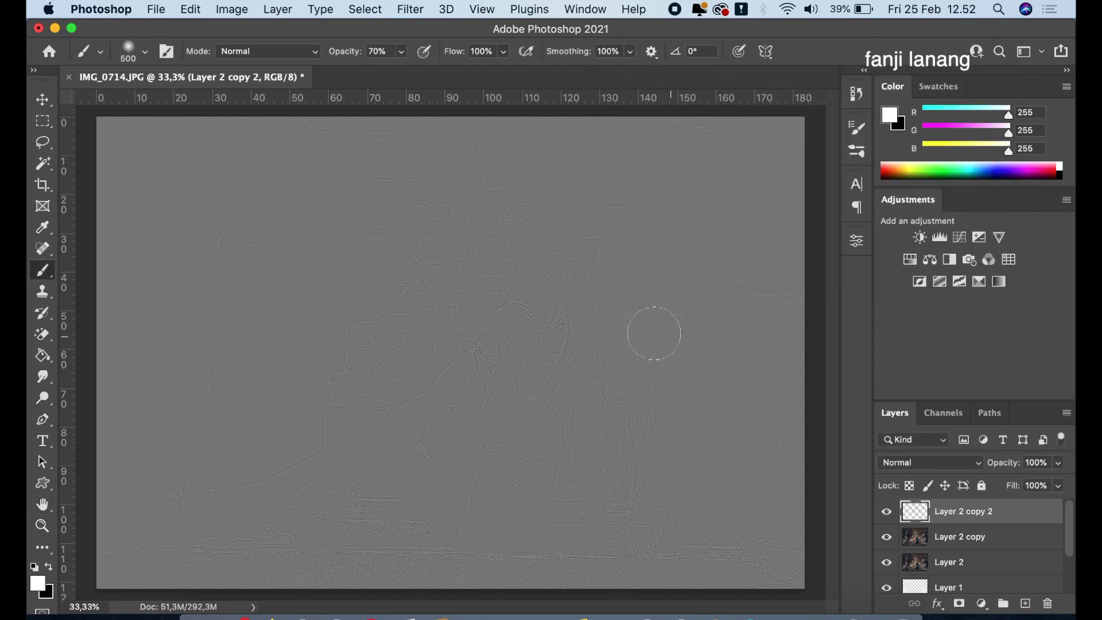
Set Layer 2 copy 2 to the Linear Light blend mode and duplicate the blurred Layer 2 copy.
left_click(906, 461)
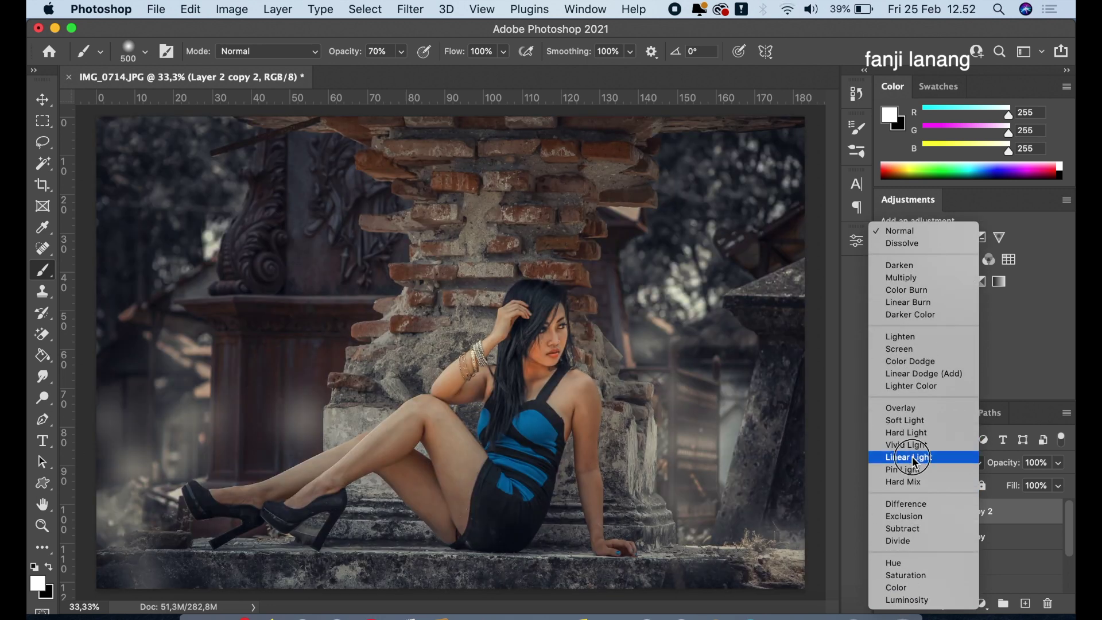
left_click(913, 458)
left_click(951, 540)
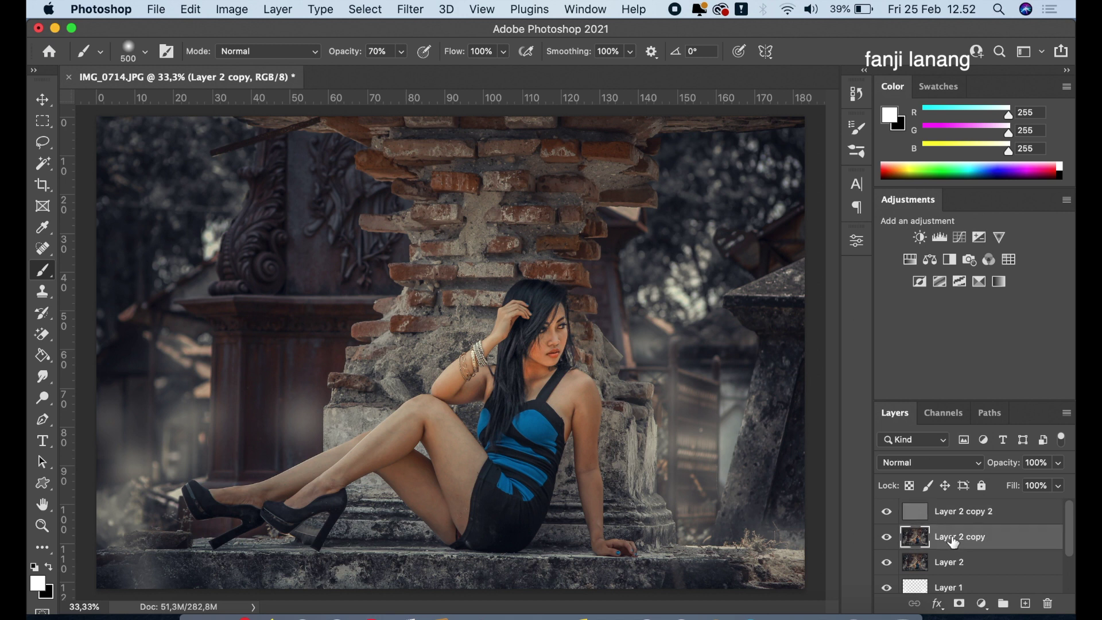
left_click_drag(962, 542, 1026, 603)
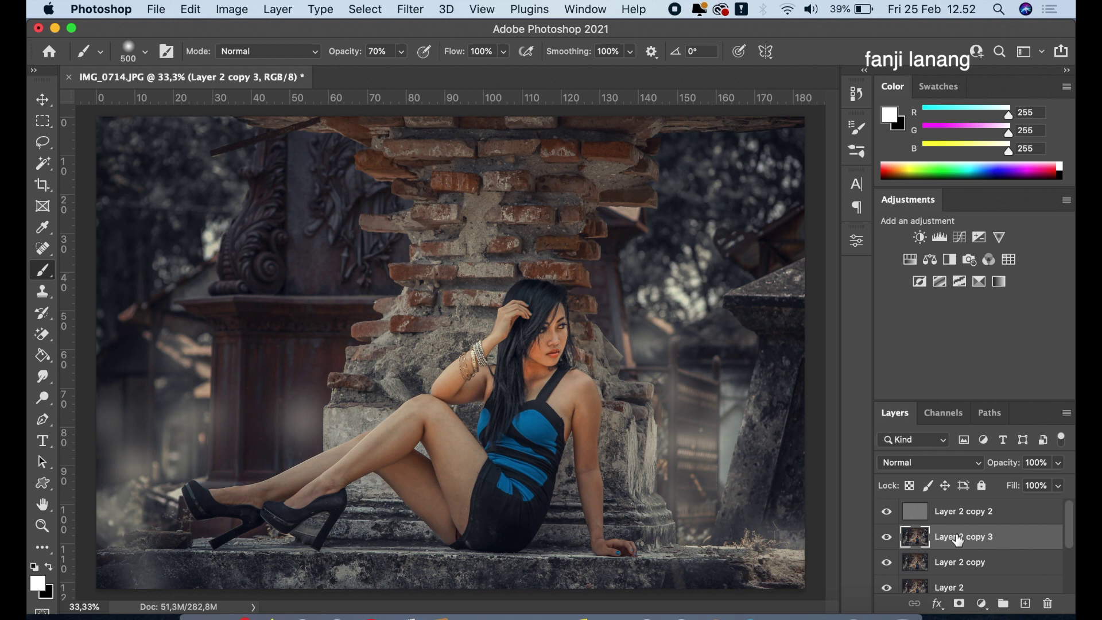
Set up the Mixer Brush to clean after each stroke with wet 50%, load 35%, mix 35%, flow 75% and smoothing 10%.
right_click(50, 275)
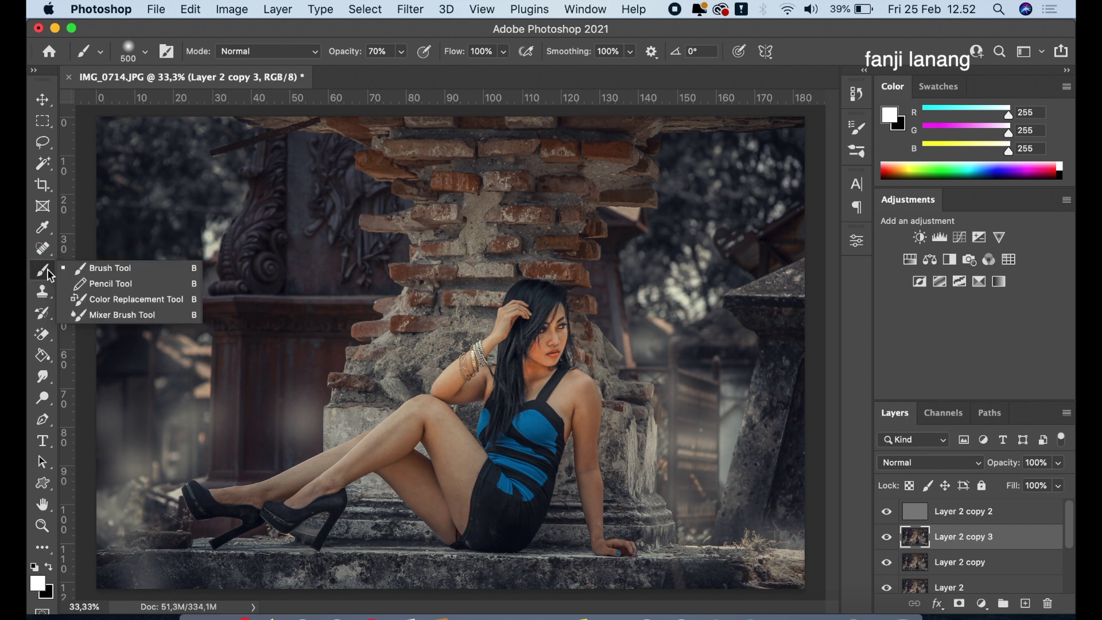
left_click(102, 312)
left_click(250, 52)
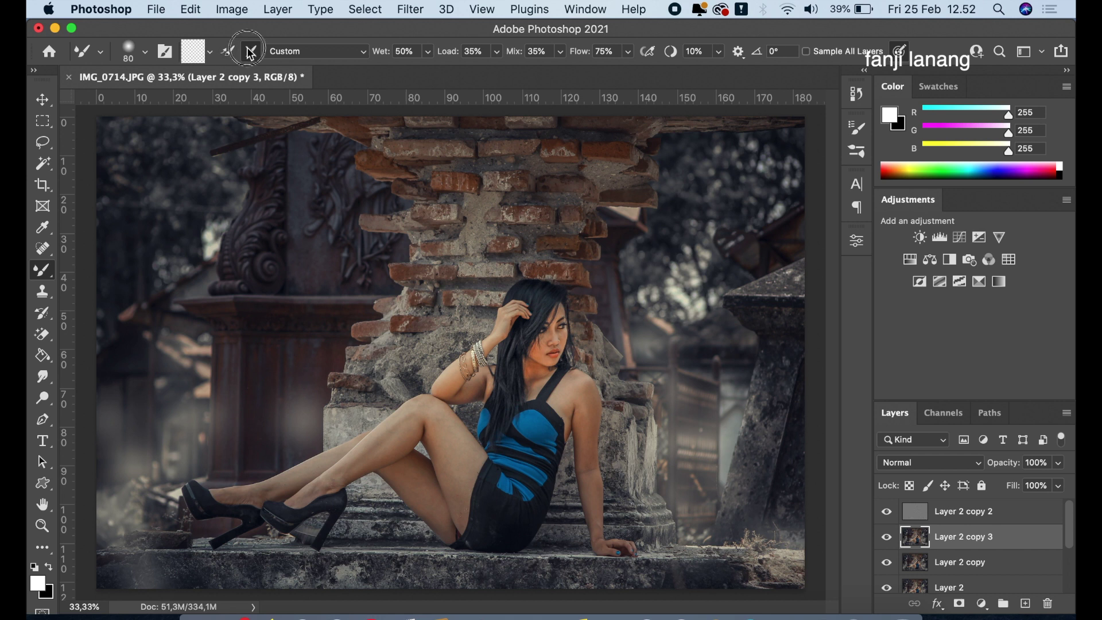
left_click(405, 51)
left_click(474, 52)
left_click(534, 51)
left_click(613, 51)
left_click(694, 51)
Smooth the skin on the model's shoulder, straight arm, chest and neck on Layer 2 copy 3 with the Mixer Brush at size 175.
key("super+plus")
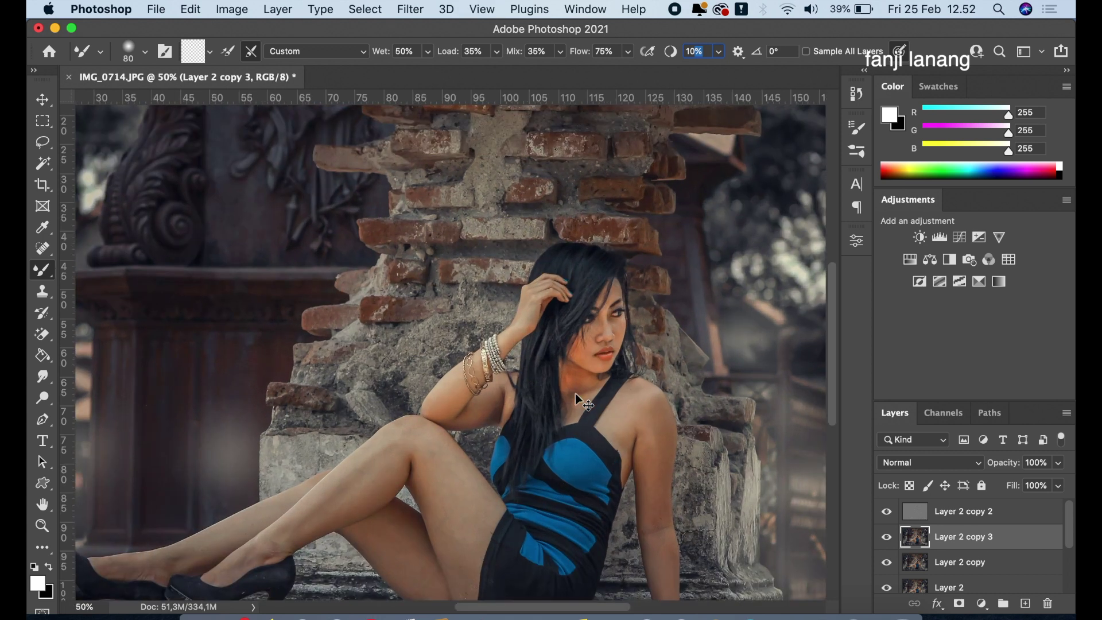
left_click_drag(497, 383, 372, 279)
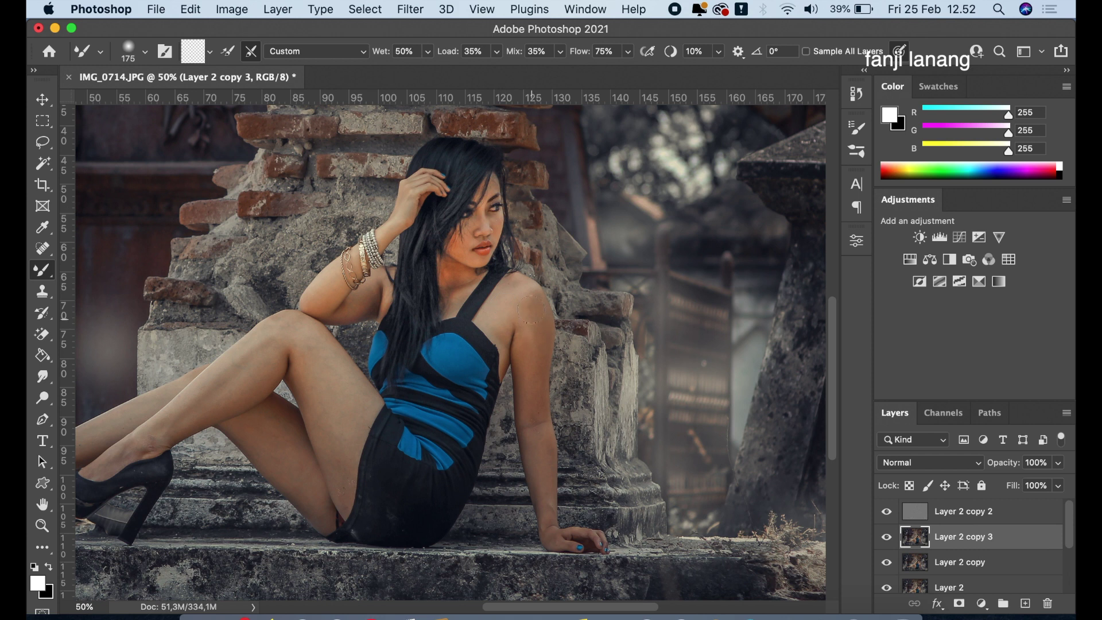
mouse_move(526, 299)
left_mouse_down()
mouse_move(533, 414)
mouse_move(521, 289)
mouse_move(534, 300)
mouse_move(535, 381)
left_mouse_up()
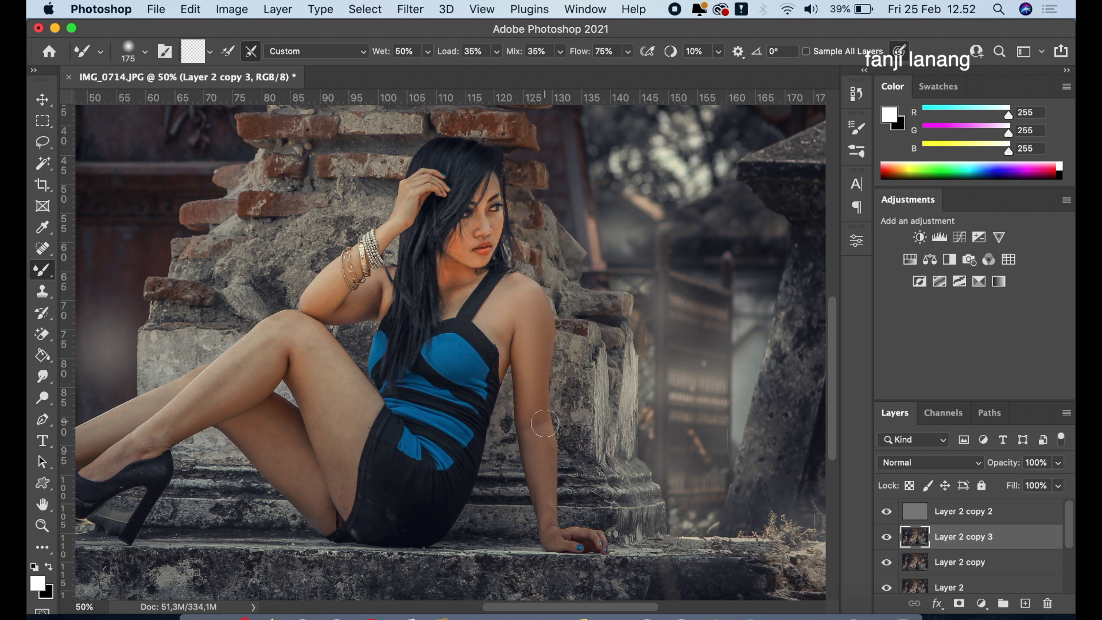
mouse_move(538, 437)
left_mouse_down()
mouse_move(541, 502)
mouse_move(538, 428)
left_mouse_up()
mouse_move(498, 301)
left_mouse_down()
mouse_move(499, 350)
mouse_move(509, 298)
mouse_move(501, 318)
left_mouse_up()
mouse_move(454, 290)
left_mouse_down()
mouse_move(445, 273)
mouse_move(451, 297)
mouse_move(463, 283)
mouse_move(439, 274)
mouse_move(449, 276)
left_mouse_up()
Blend the skin of the model's raised knee and thigh with the Mixer Brush at size 200.
key("super+equal")
key("bracketleft")
key("bracketleft")
key("bracketleft")
mouse_move(283, 260)
left_mouse_down()
mouse_move(357, 285)
mouse_move(385, 317)
mouse_move(428, 285)
mouse_move(367, 313)
mouse_move(376, 324)
mouse_move(415, 298)
mouse_move(408, 322)
mouse_move(421, 304)
mouse_move(356, 293)
mouse_move(362, 313)
left_mouse_up()
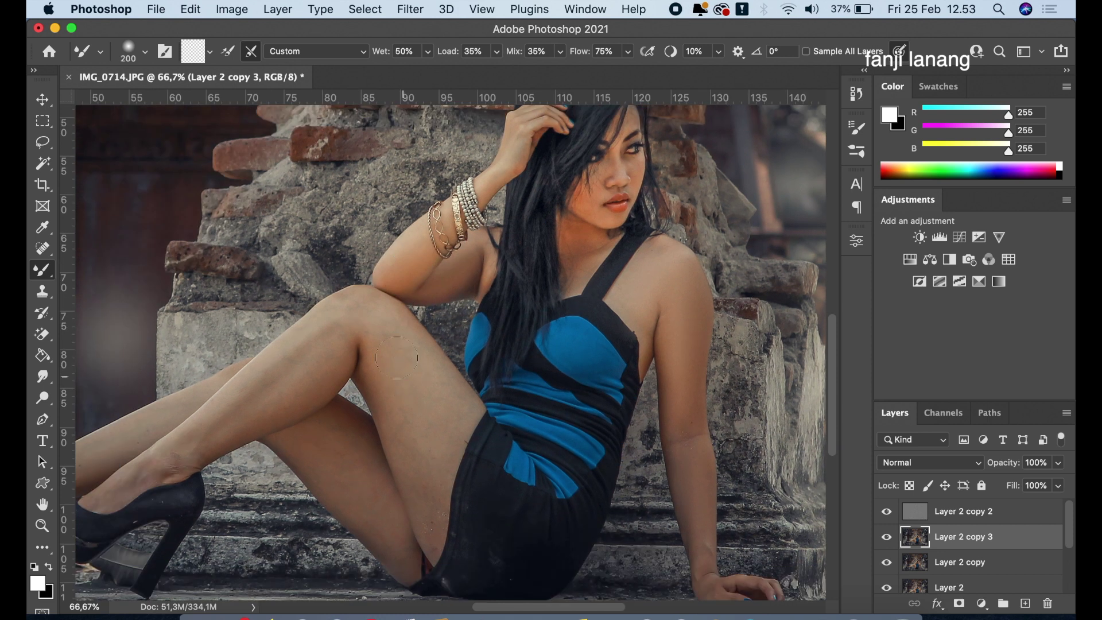
mouse_move(381, 326)
left_mouse_down()
mouse_move(410, 396)
mouse_move(446, 431)
mouse_move(431, 367)
mouse_move(359, 313)
mouse_move(393, 374)
mouse_move(402, 439)
mouse_move(430, 510)
mouse_move(448, 402)
mouse_move(421, 402)
mouse_move(390, 376)
mouse_move(311, 432)
mouse_move(381, 512)
mouse_move(365, 476)
mouse_move(316, 431)
mouse_move(336, 443)
mouse_move(344, 431)
mouse_move(295, 443)
mouse_move(380, 526)
mouse_move(408, 571)
mouse_move(382, 532)
mouse_move(423, 524)
mouse_move(428, 538)
left_mouse_up()
left_click_drag(422, 407, 495, 380)
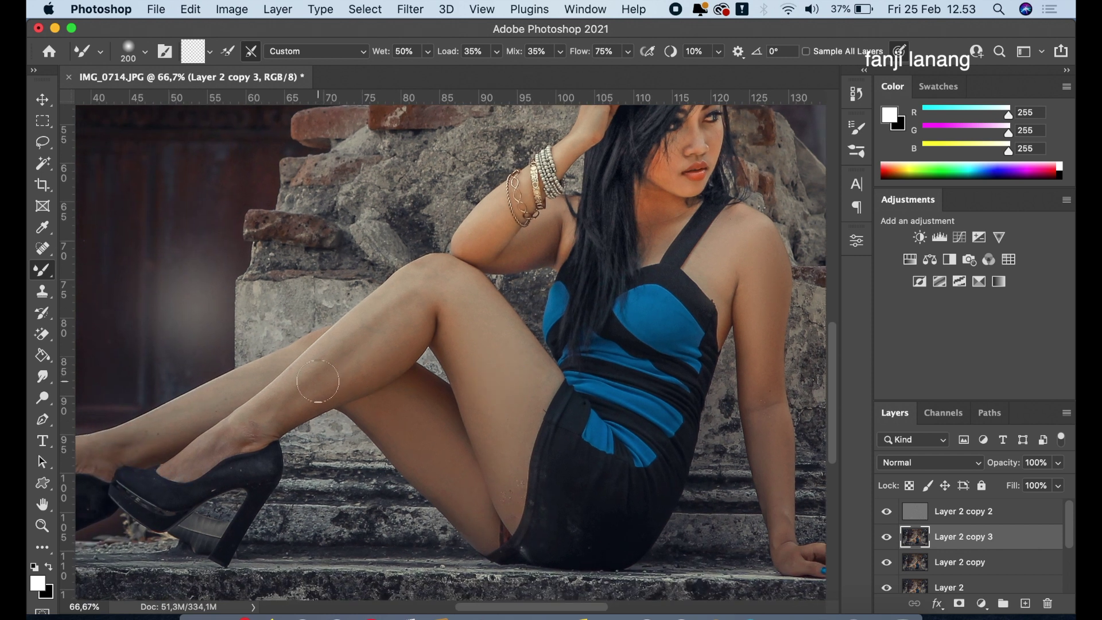
Smooth the skin on both of the model's lower legs down to the ankles with the Mixer Brush.
mouse_move(419, 301)
left_mouse_down()
mouse_move(402, 299)
mouse_move(287, 395)
mouse_move(412, 312)
mouse_move(327, 377)
mouse_move(353, 354)
mouse_move(338, 358)
left_mouse_up()
left_click_drag(241, 396, 268, 381)
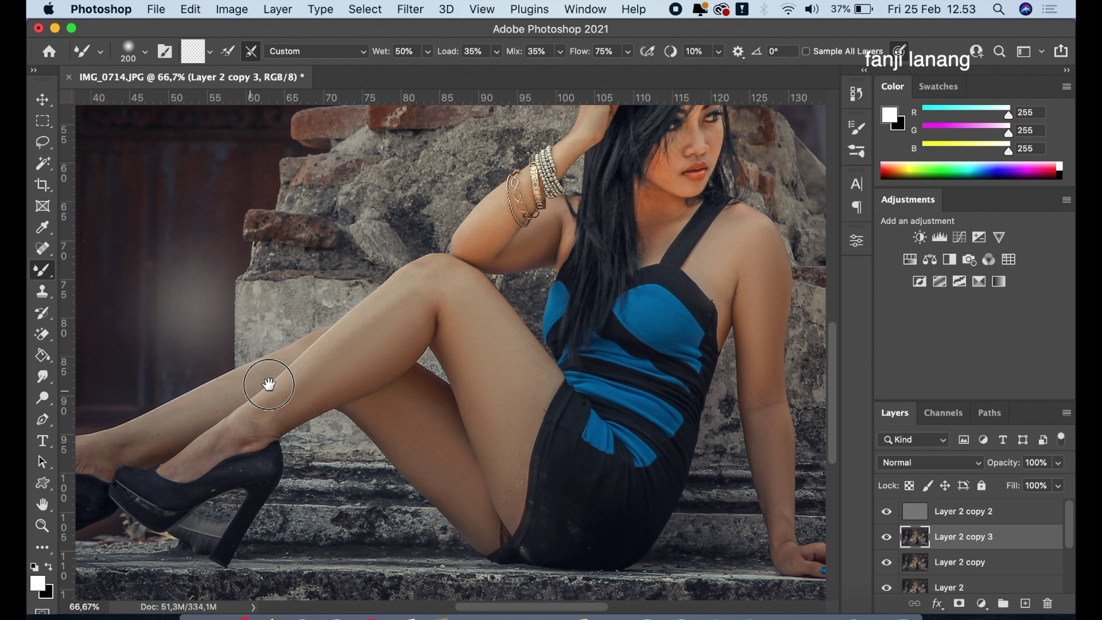
scroll(268, 381, "left", 5)
mouse_move(402, 344)
left_mouse_down()
mouse_move(367, 373)
mouse_move(289, 395)
left_mouse_up()
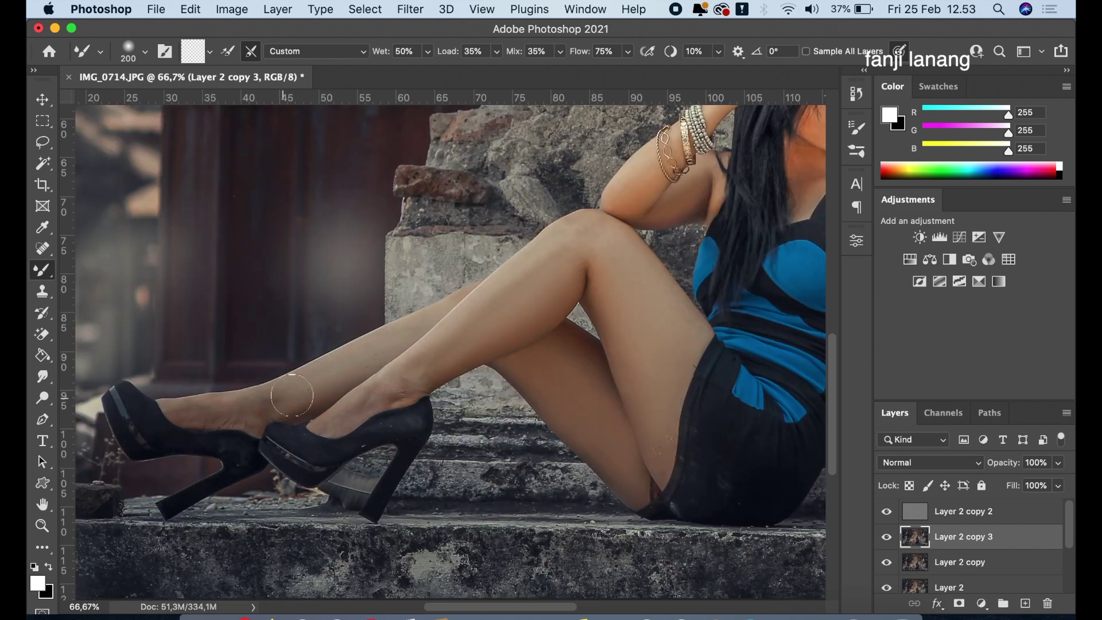
mouse_move(418, 333)
left_mouse_down()
mouse_move(301, 373)
mouse_move(245, 410)
mouse_move(205, 411)
left_mouse_up()
left_click_drag(425, 393, 355, 402)
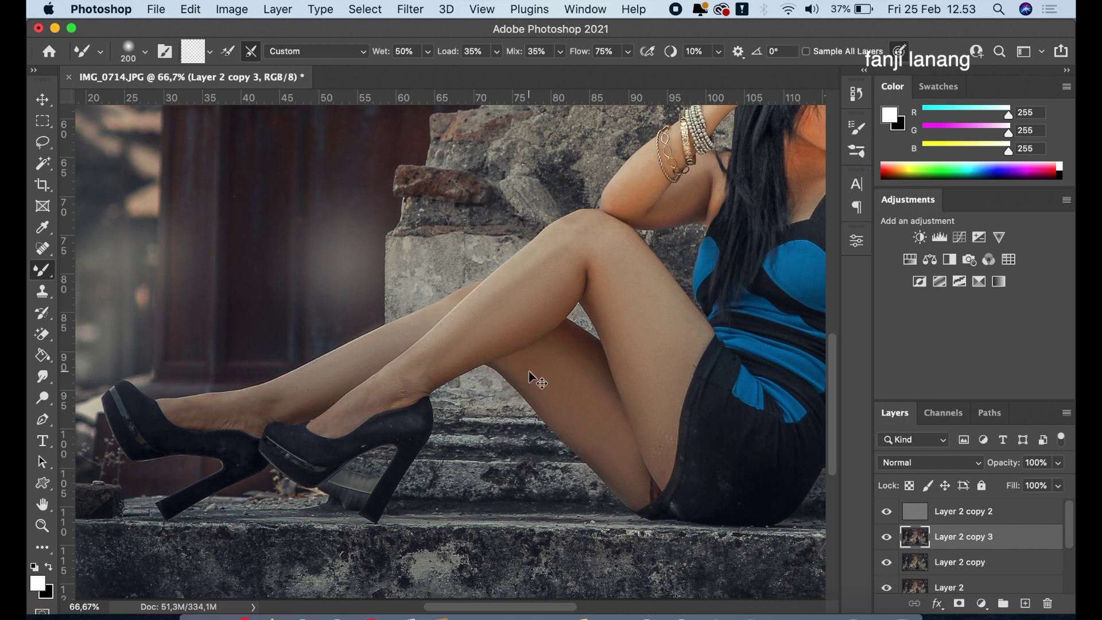
Compare the whole image with and without the smoothed Layer 2 copy 3.
key("super+minus")
key("super+minus")
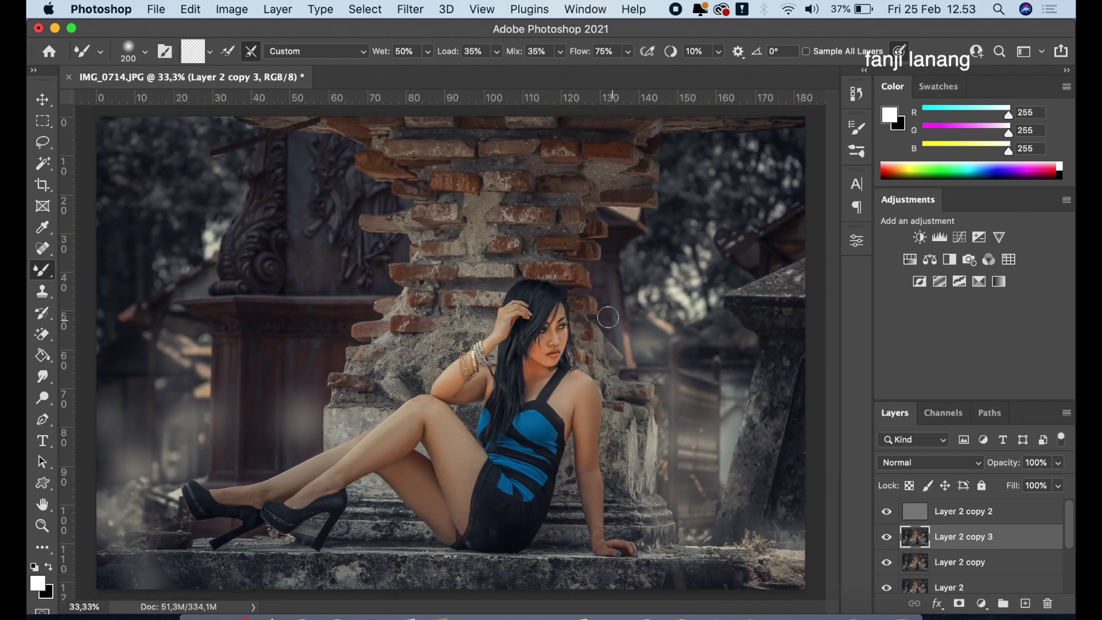
left_click(887, 536)
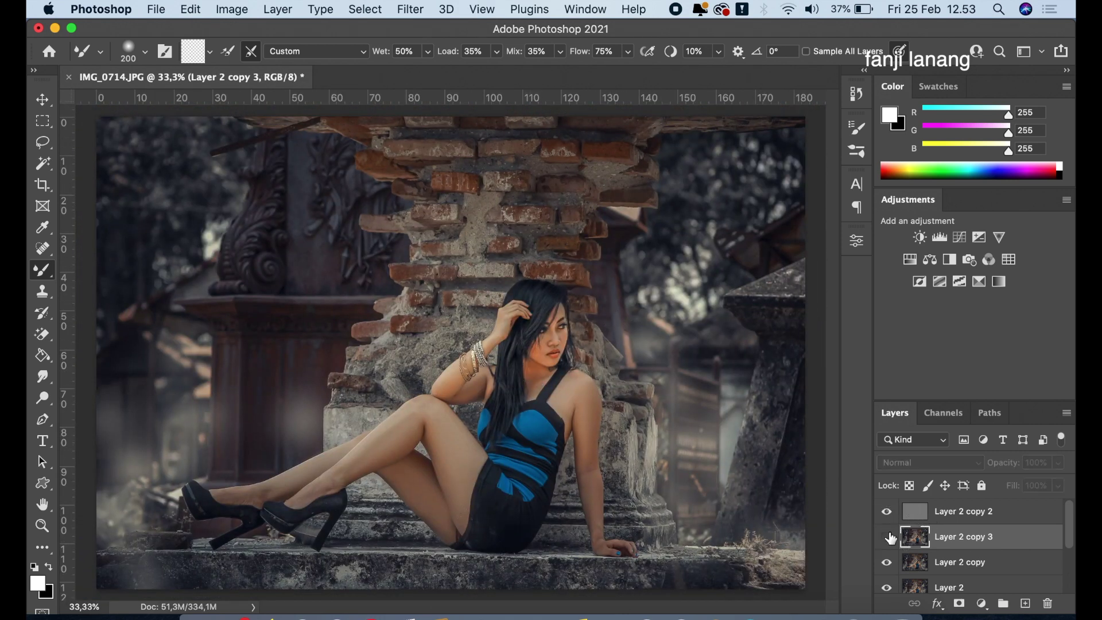
left_click(887, 537)
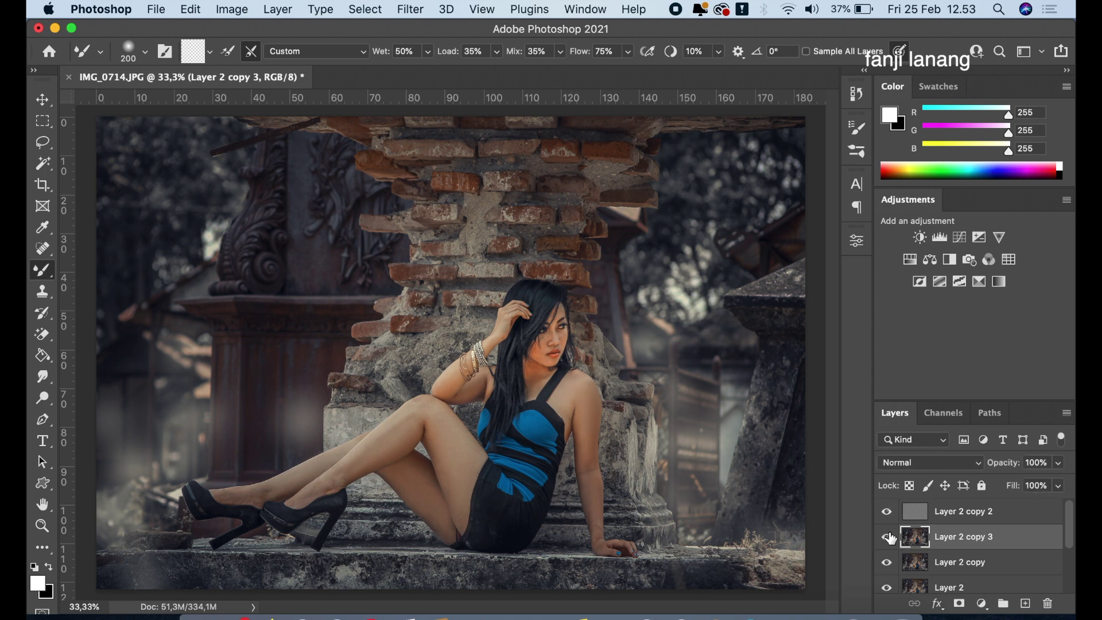
Add a Brightness/Contrast adjustment layer above Layer 2 copy 2 with brightness 11 and contrast 8.
left_click(944, 516)
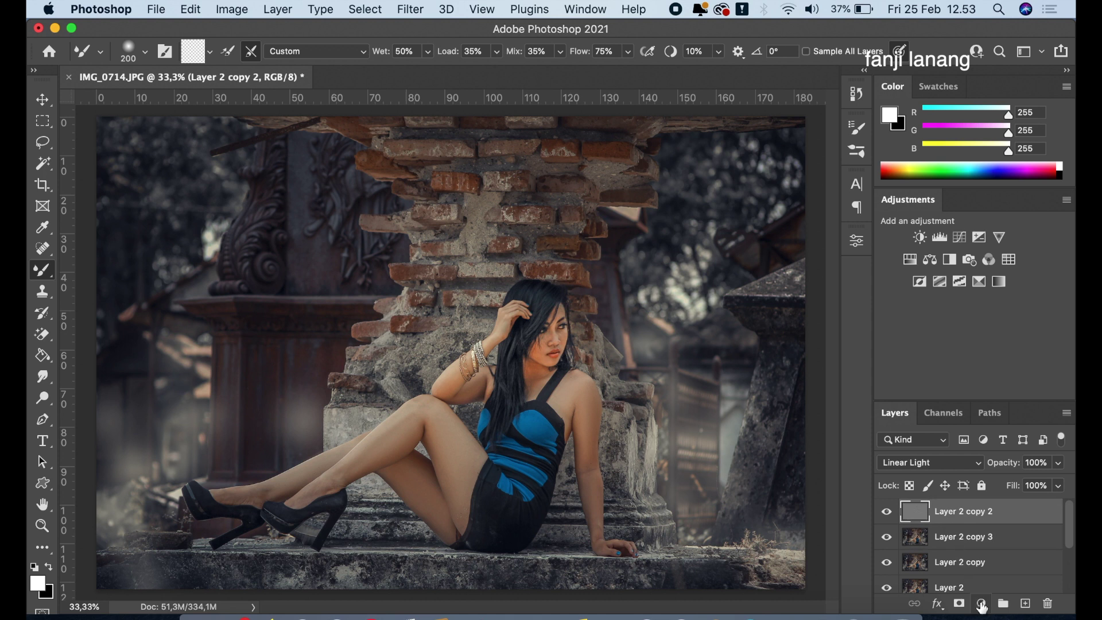
left_click(981, 603)
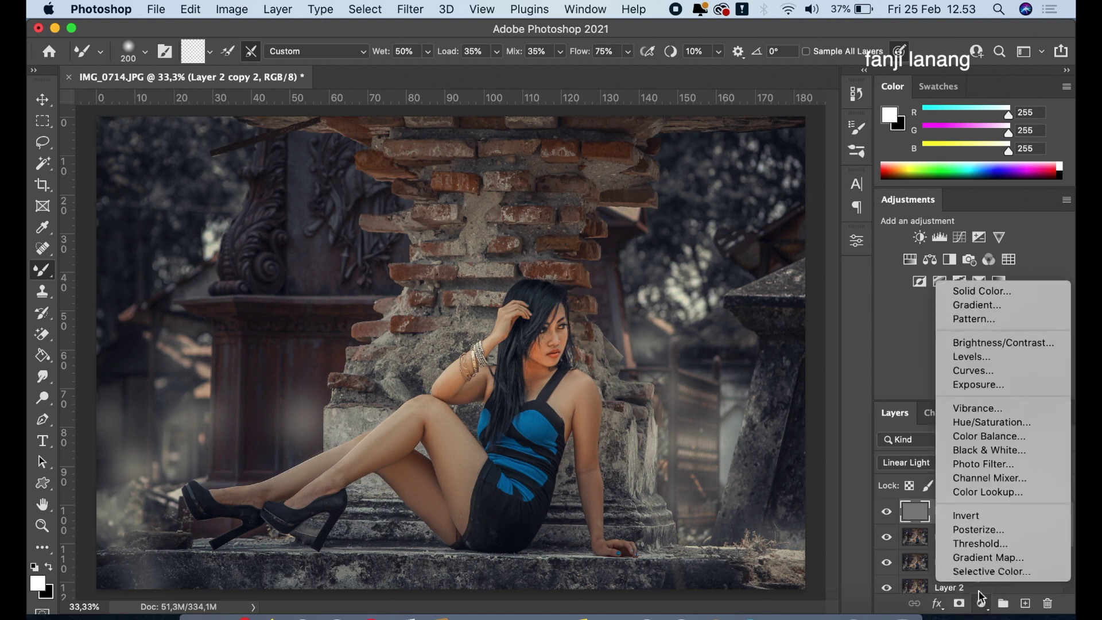
left_click(984, 342)
left_click(736, 331)
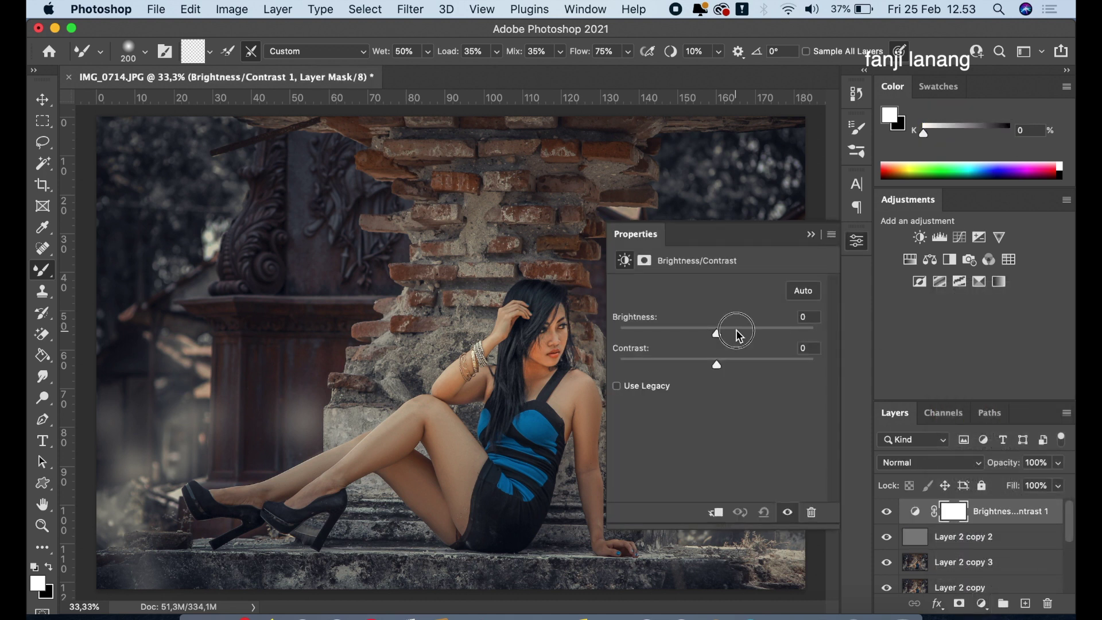
left_click_drag(738, 334, 722, 364)
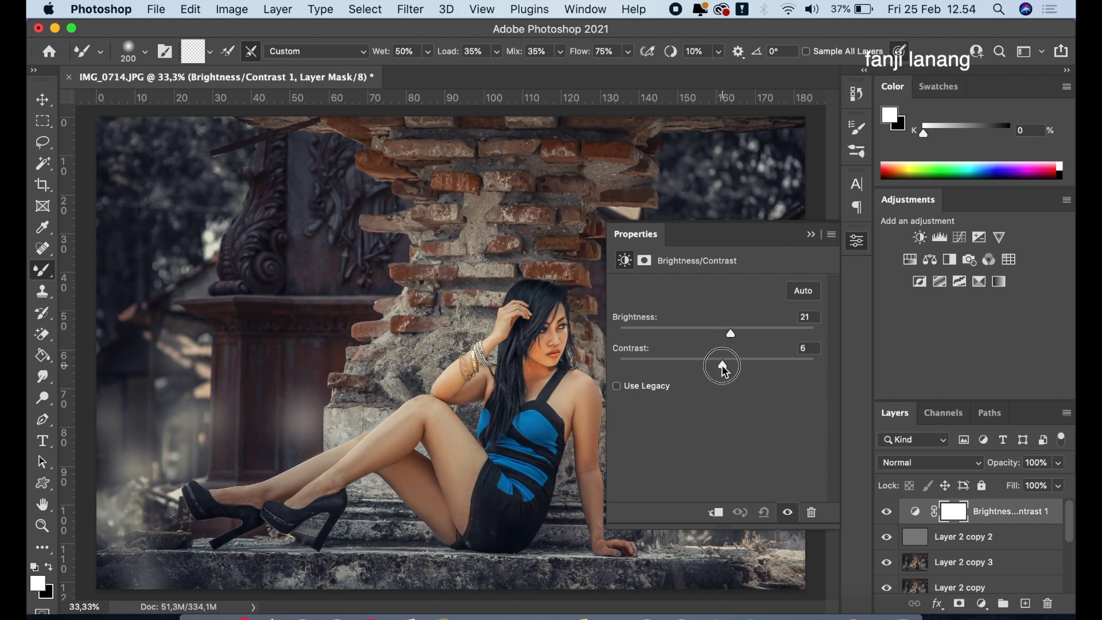
left_click(725, 333)
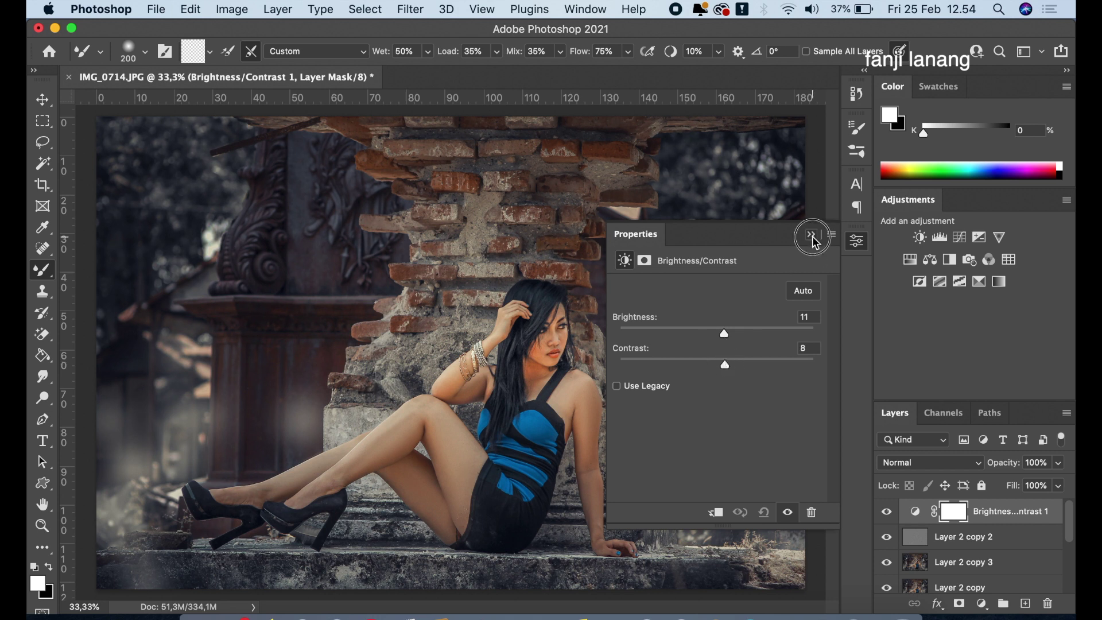
left_click(813, 236)
Add a Selective Color adjustment layer and set its Reds to cyan -20, magenta -8 and black +34.
left_click(982, 604)
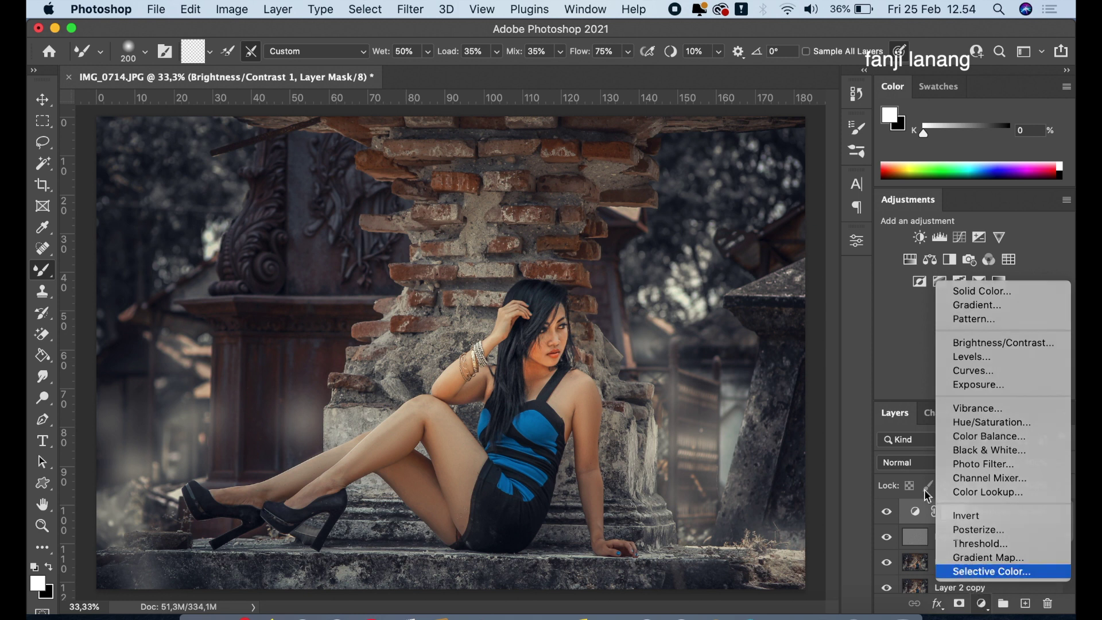
left_click(989, 571)
left_click_drag(725, 338, 703, 340)
left_click_drag(707, 429, 759, 435)
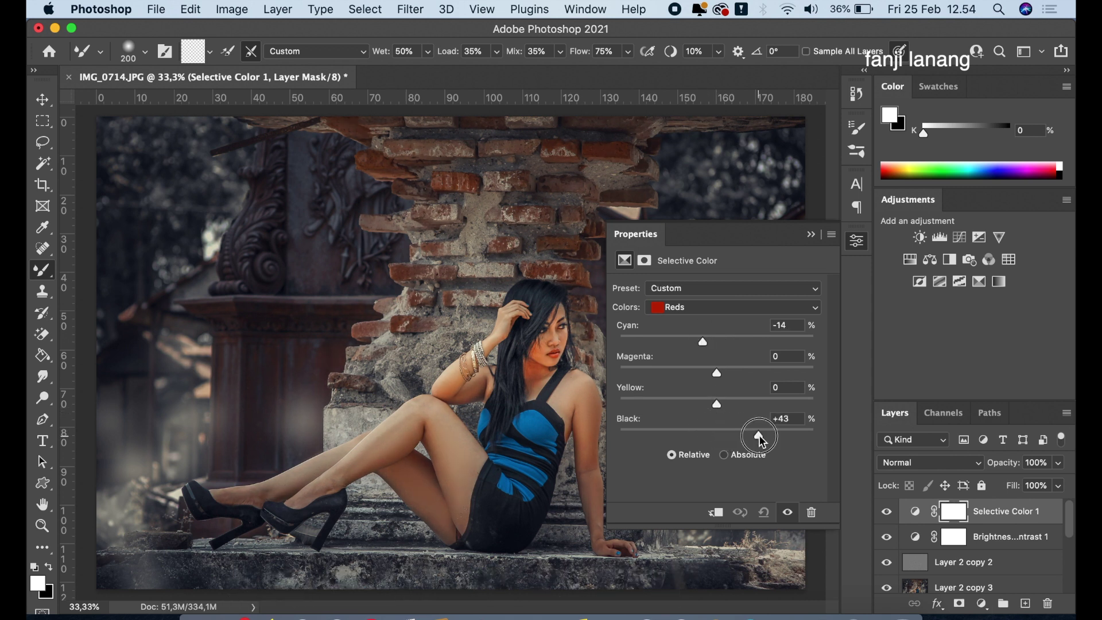
left_click_drag(712, 374, 700, 355)
left_click(704, 344)
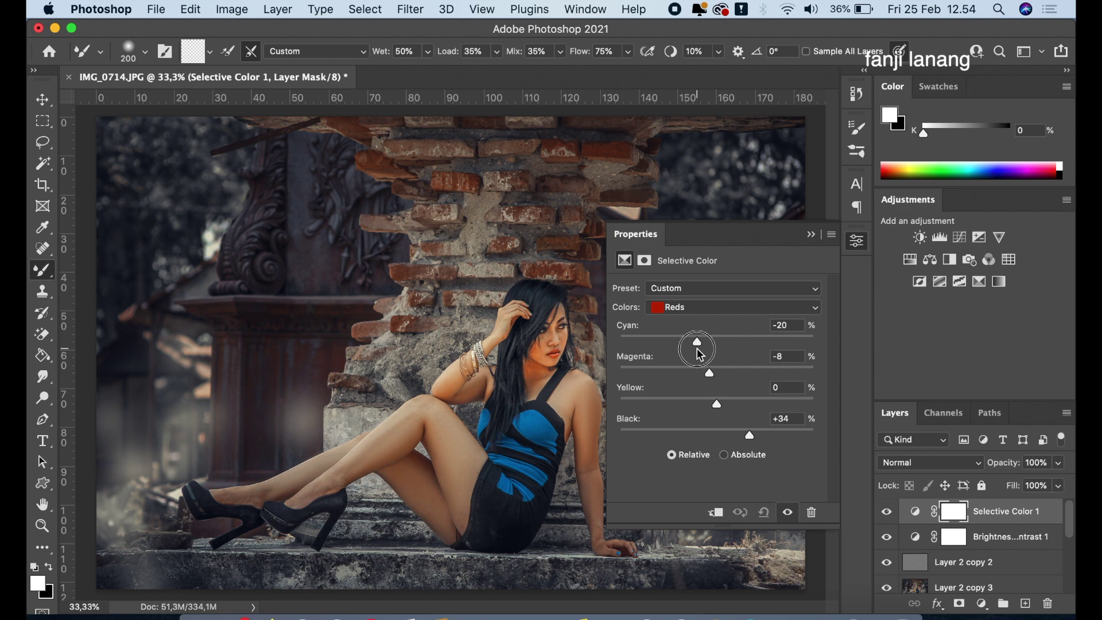
Set the Selective Color Blacks to cyan +10, magenta +10, yellow -5 and black +10, and compare the image without the adjustment.
left_click(719, 310)
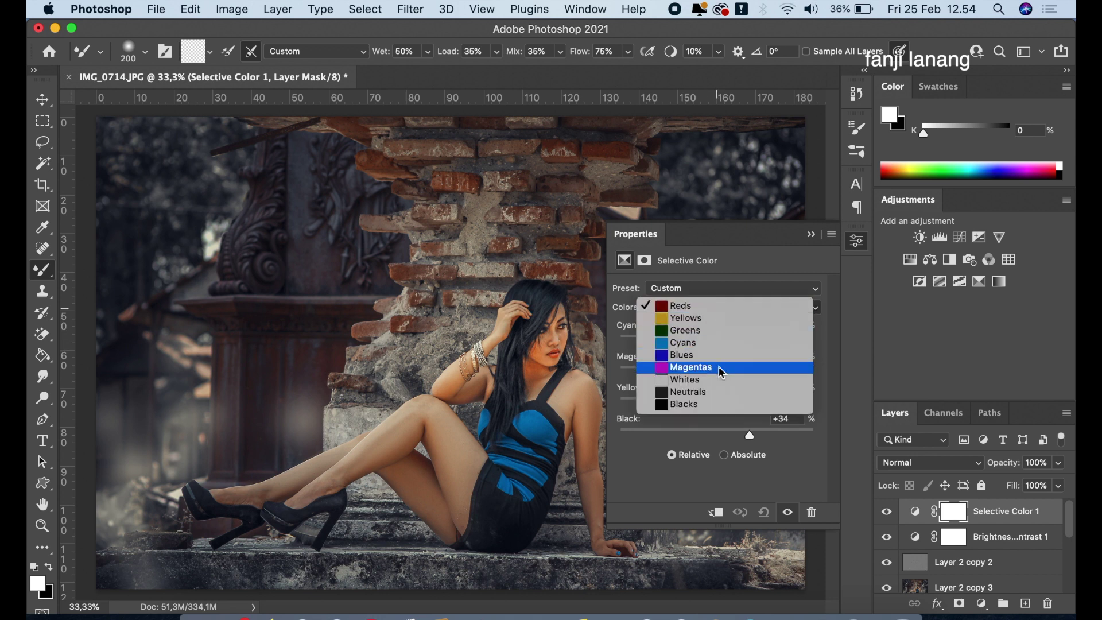
left_click(719, 405)
left_click_drag(732, 432, 726, 432)
left_click_drag(722, 339, 712, 415)
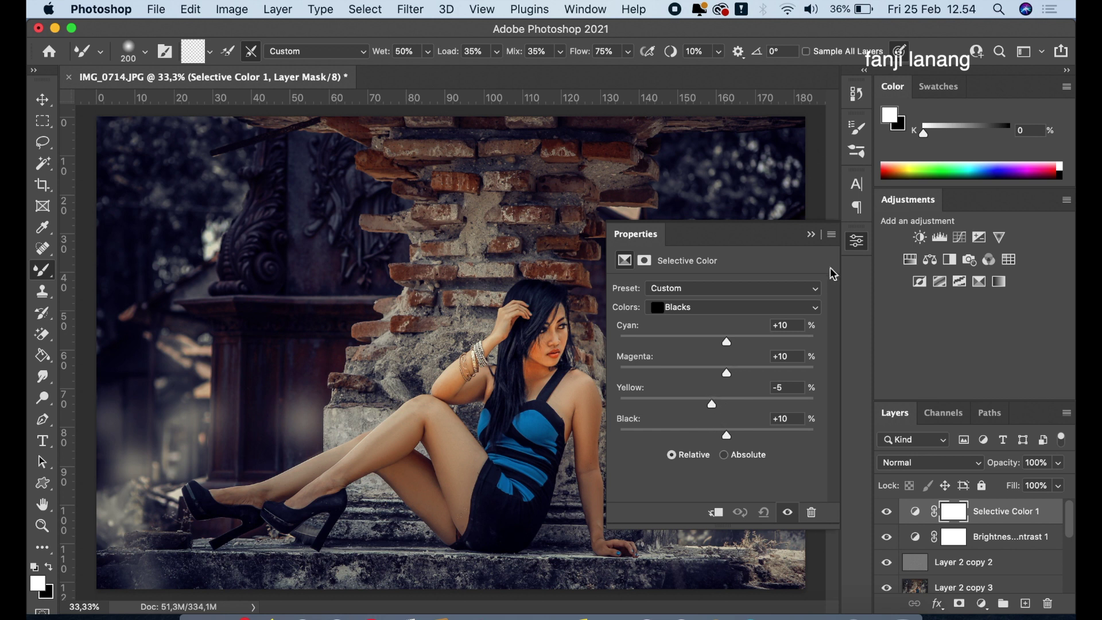
left_click(811, 236)
left_click(886, 511)
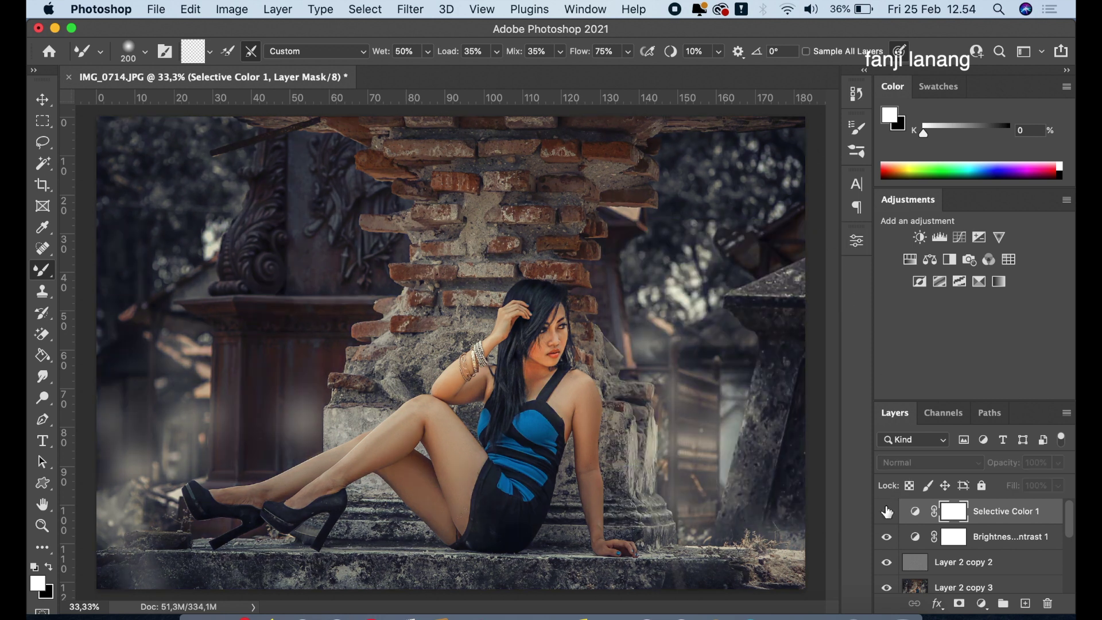
left_click(887, 511)
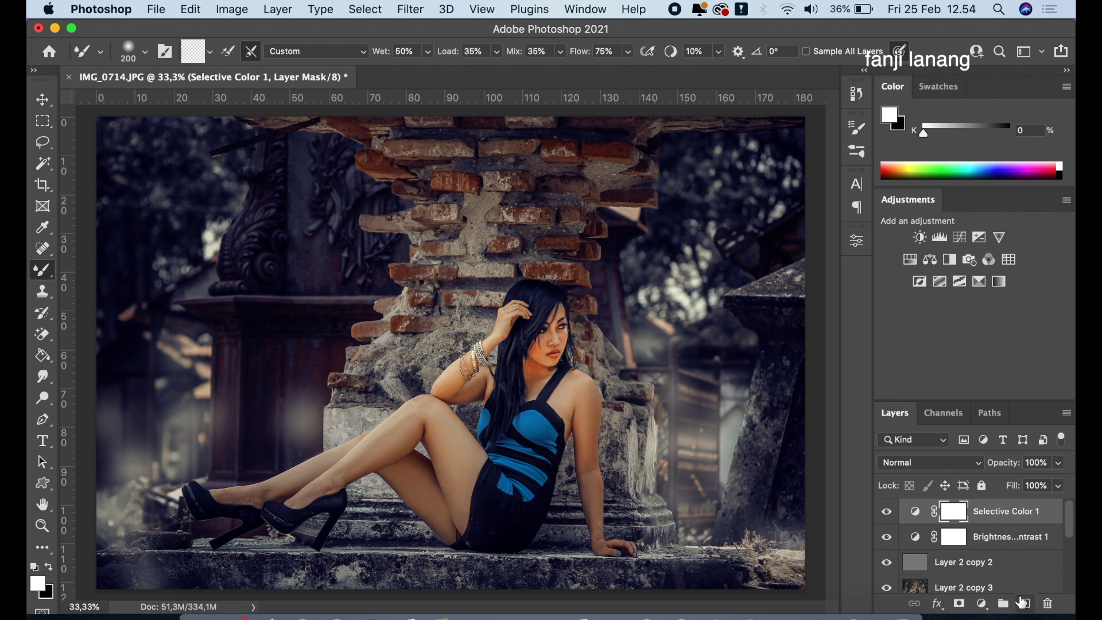
Stamp the white signature brush at size 500 on a new layer in the lower-left corner of the photo.
left_click(1024, 602)
left_click(43, 269)
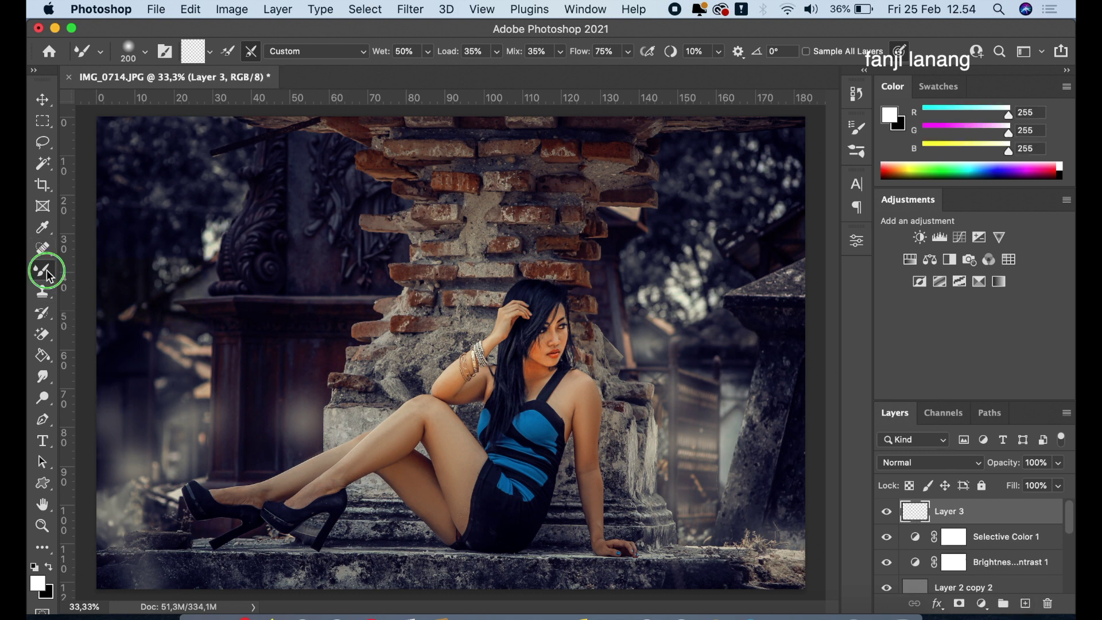
left_click(86, 263)
left_click(138, 55)
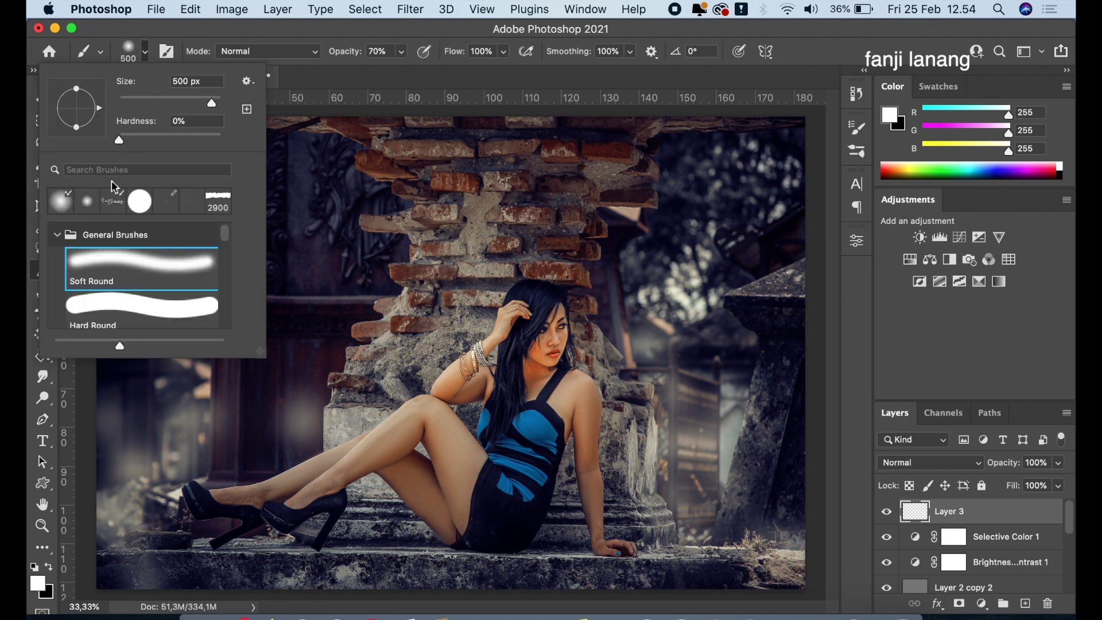
left_click(113, 201)
left_click(436, 74)
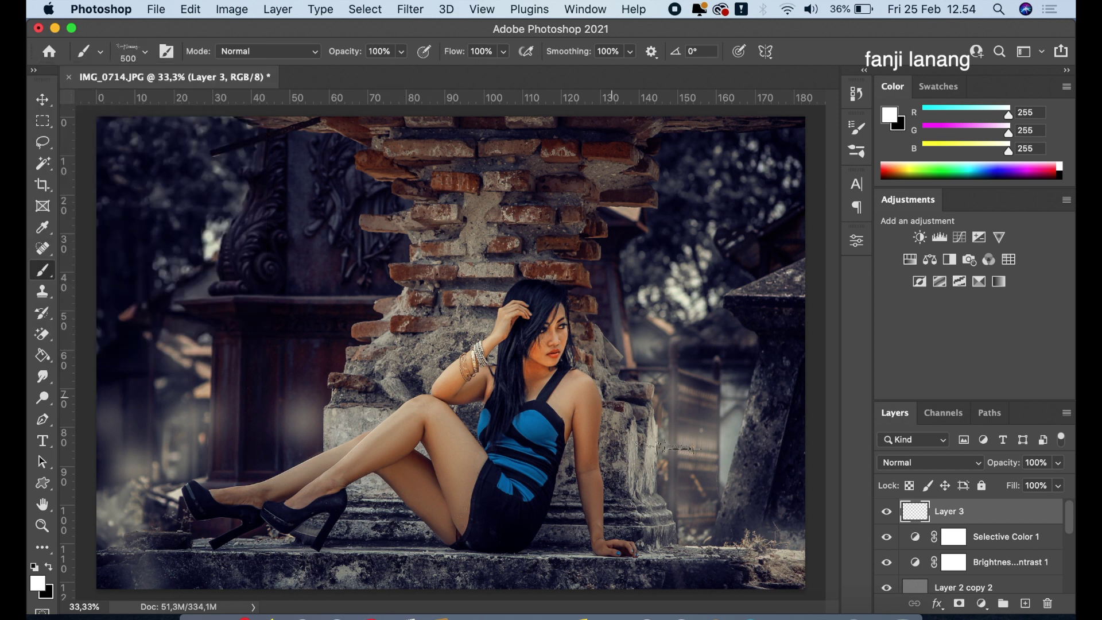
left_click(147, 571)
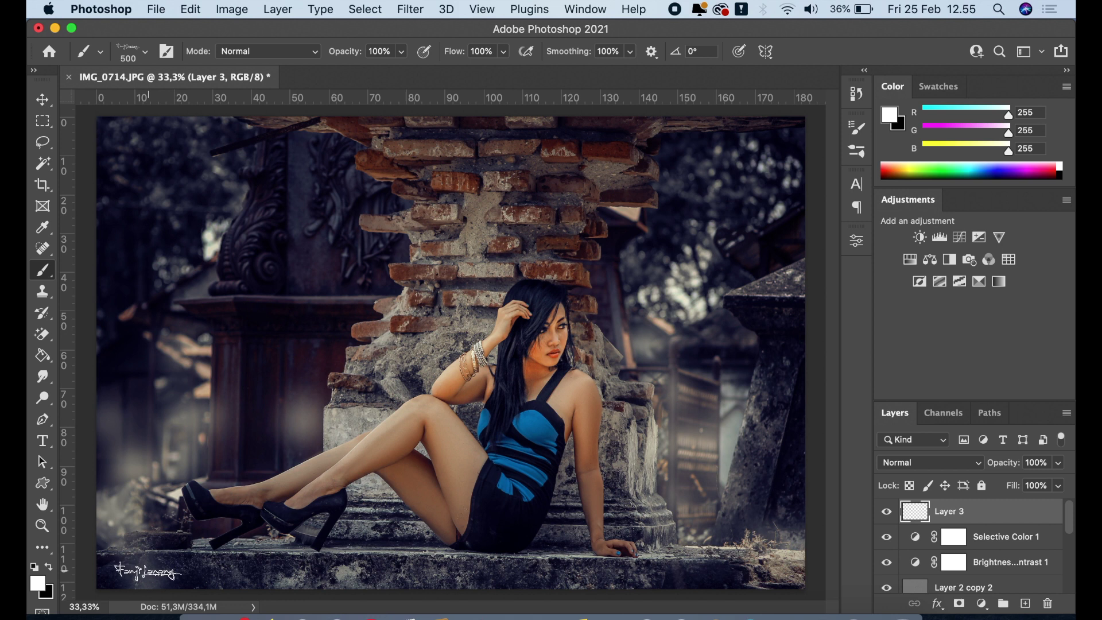